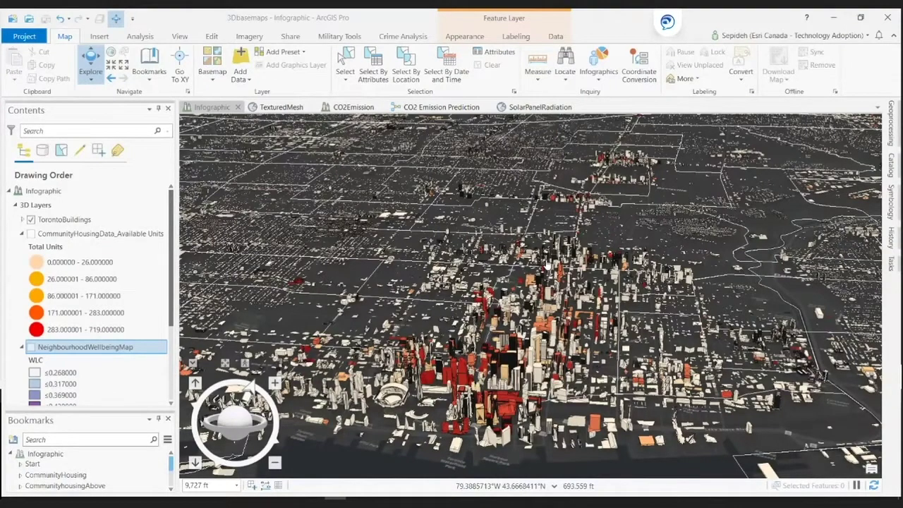
- Pull a 1-mile ring population infographic for a map point, then close the report
{"action": "left_click", "coordinate": [601, 57]}
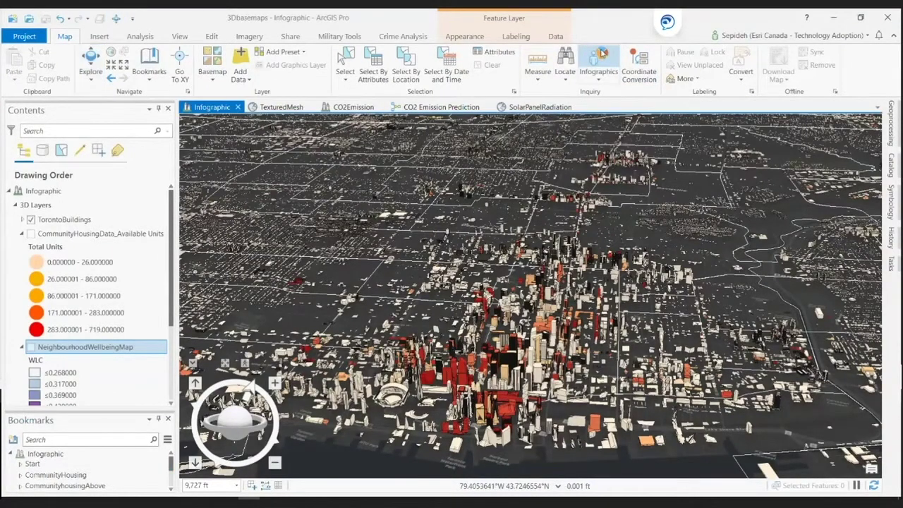
{"action": "left_click", "coordinate": [485, 328]}
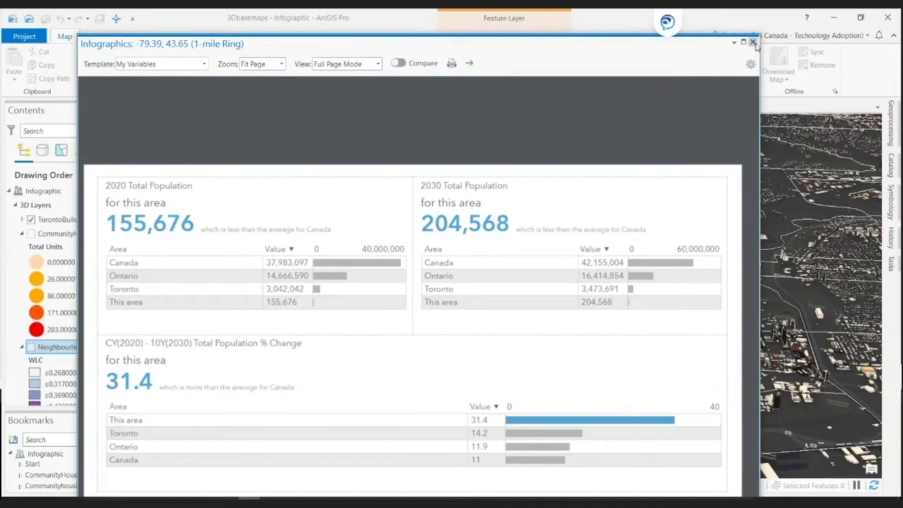
{"action": "left_click", "coordinate": [754, 43]}
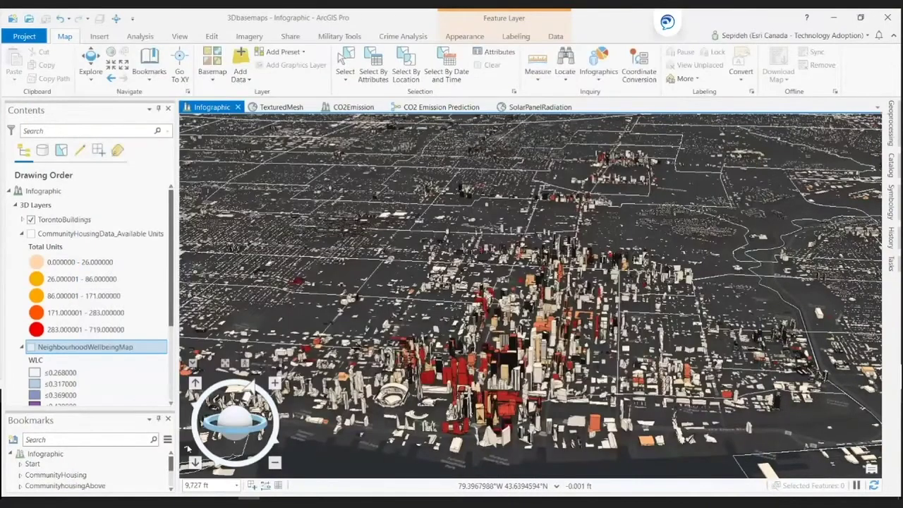
- Fly to the CommunityHousing bookmark, show CommunityHousingData columns, then view them from CommunityHousingAbove
{"action": "left_click", "coordinate": [134, 476]}
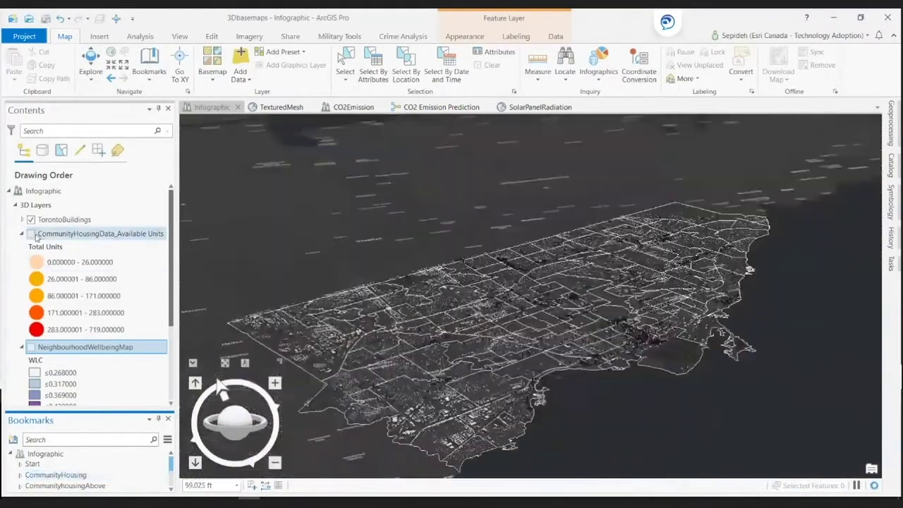
{"action": "left_click", "coordinate": [33, 235]}
{"action": "left_click", "coordinate": [31, 235]}
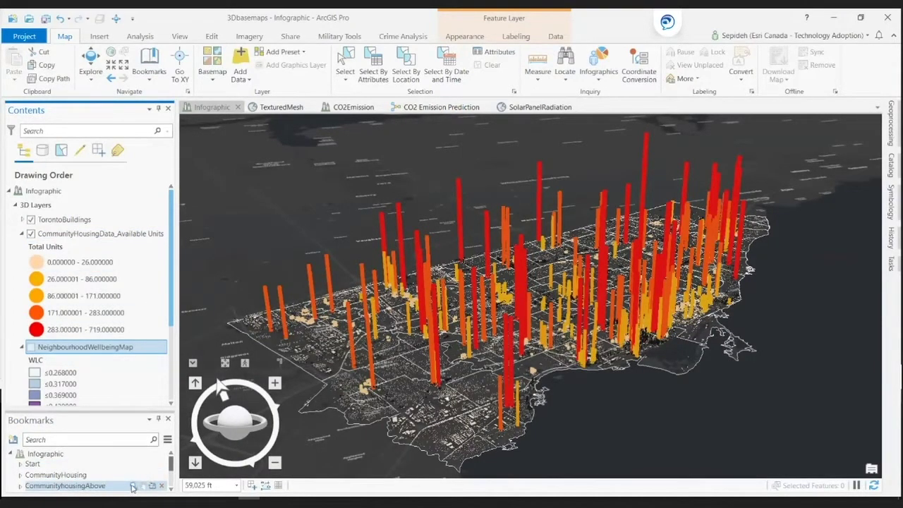
{"action": "left_click", "coordinate": [132, 488]}
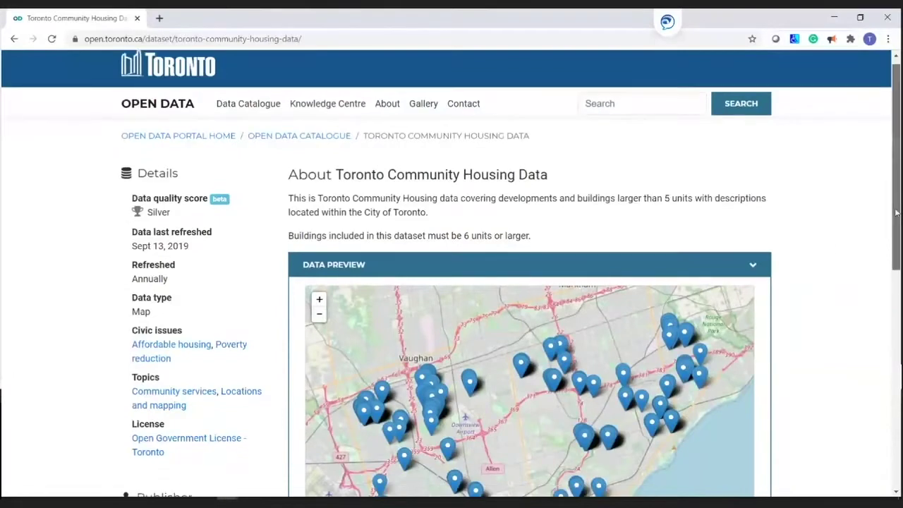
{"action": "left_click_drag", "start_coordinate": [896, 212], "coordinate": [897, 338]}
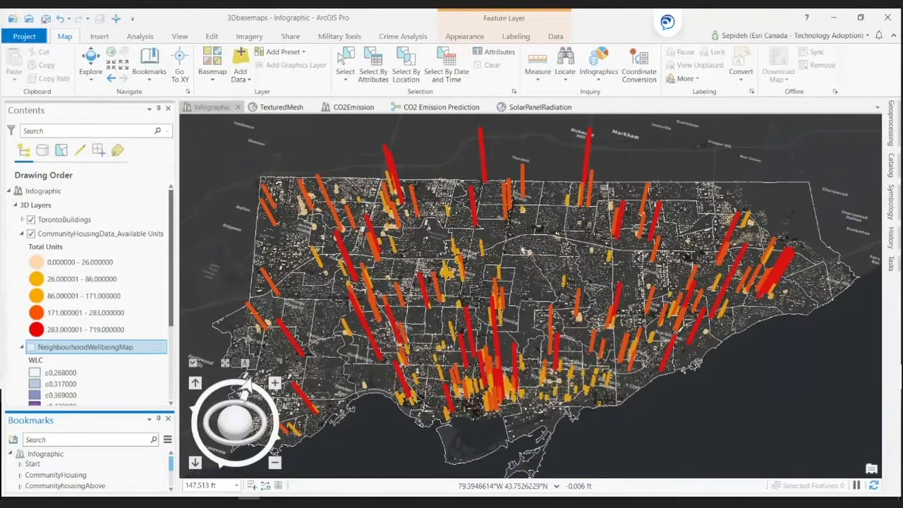
- Hide TorontoBuildings and TorontoNeighbourhoods and turn on the NeighbourhoodWellbeingMap WLC shading
{"action": "left_click", "coordinate": [31, 221]}
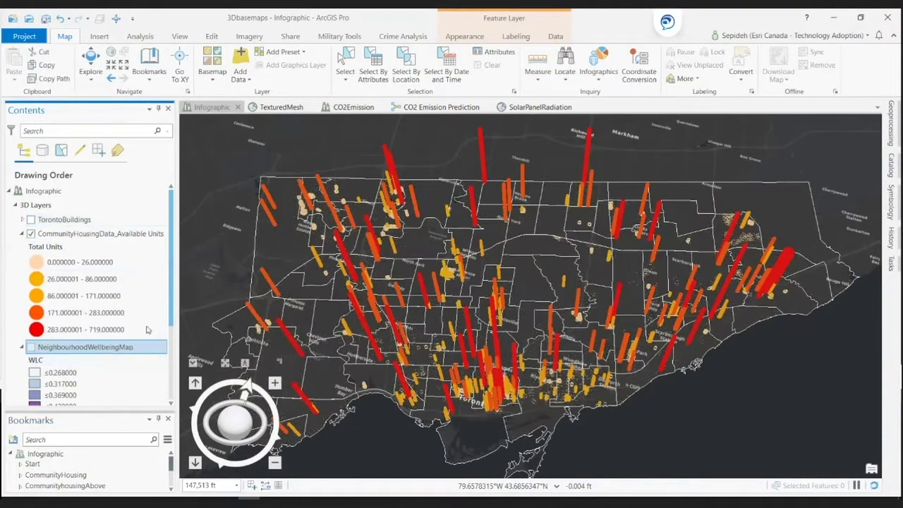
{"action": "scroll", "coordinate": [166, 308], "scroll_direction": "down", "scroll_amount": 5}
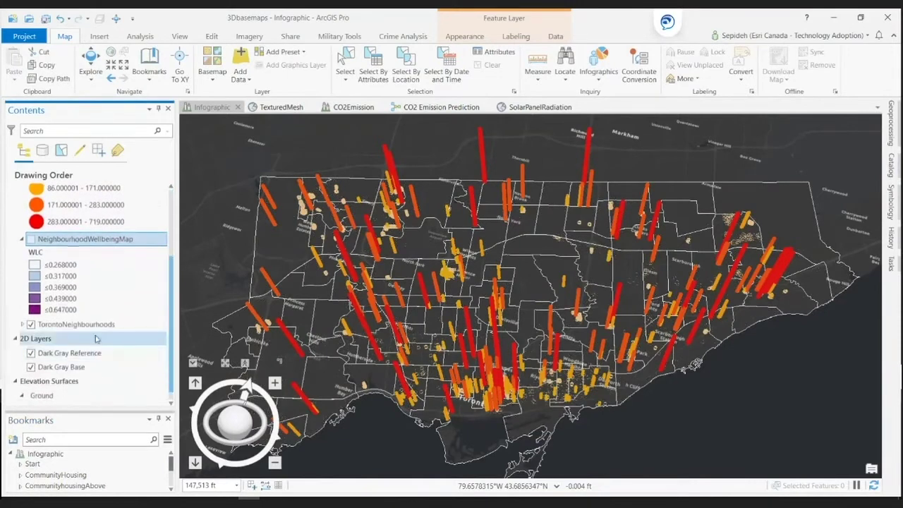
{"action": "left_click", "coordinate": [31, 325]}
{"action": "left_click", "coordinate": [31, 239]}
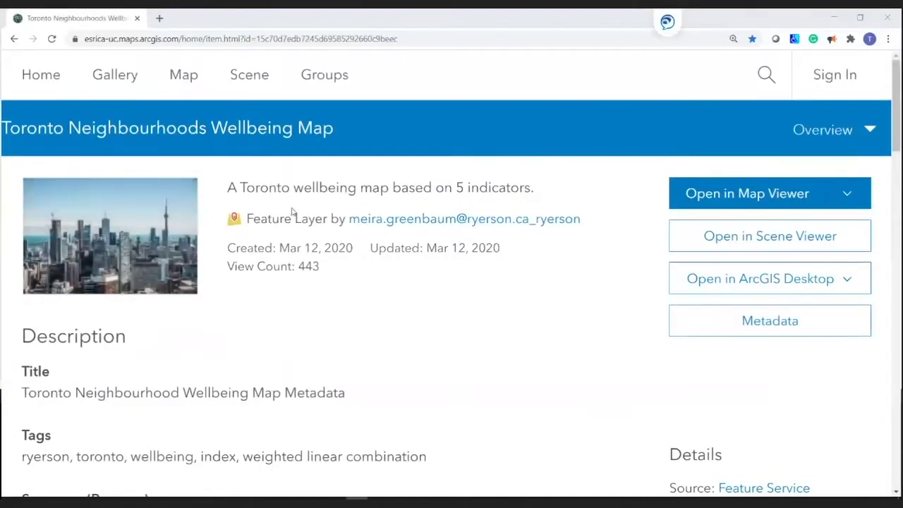
{"action": "scroll", "coordinate": [291, 271], "scroll_direction": "down", "scroll_amount": 2}
{"action": "scroll", "coordinate": [291, 271], "scroll_direction": "down", "scroll_amount": 4}
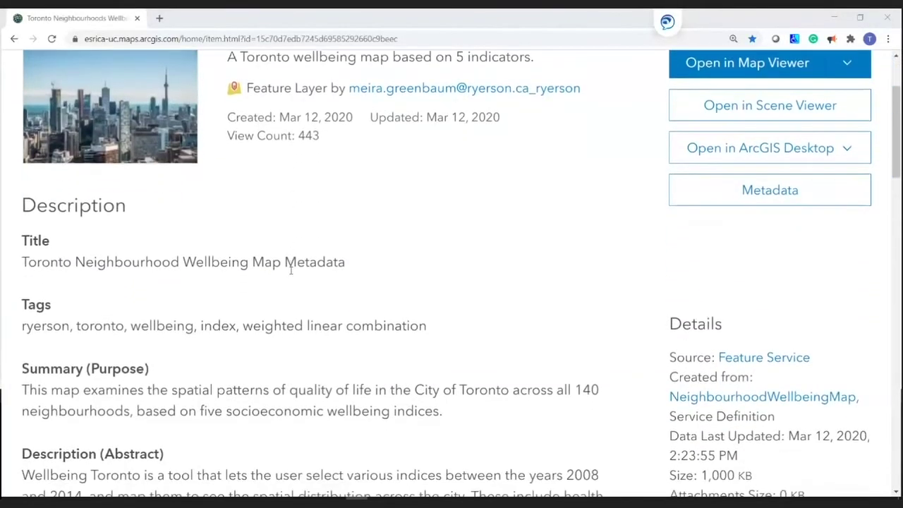
{"action": "scroll", "coordinate": [291, 270], "scroll_direction": "down", "scroll_amount": 4}
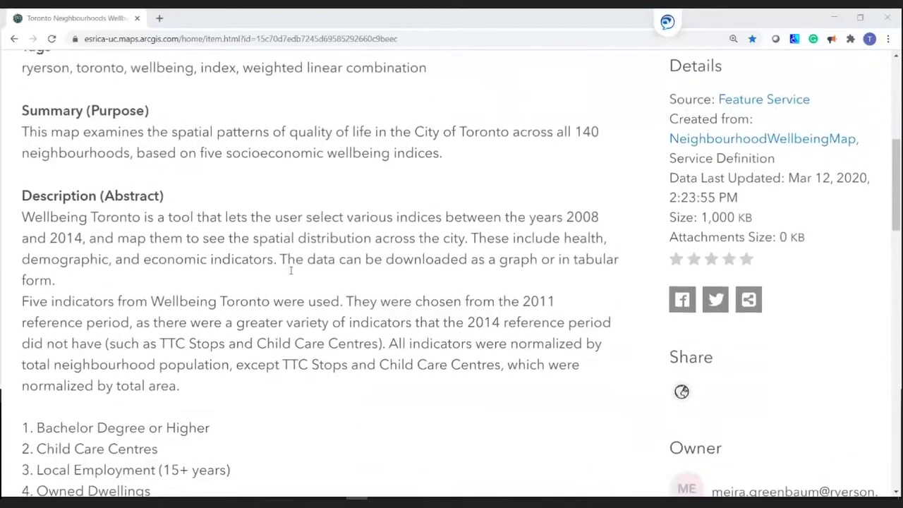
{"action": "scroll", "coordinate": [291, 274], "scroll_direction": "down", "scroll_amount": 3}
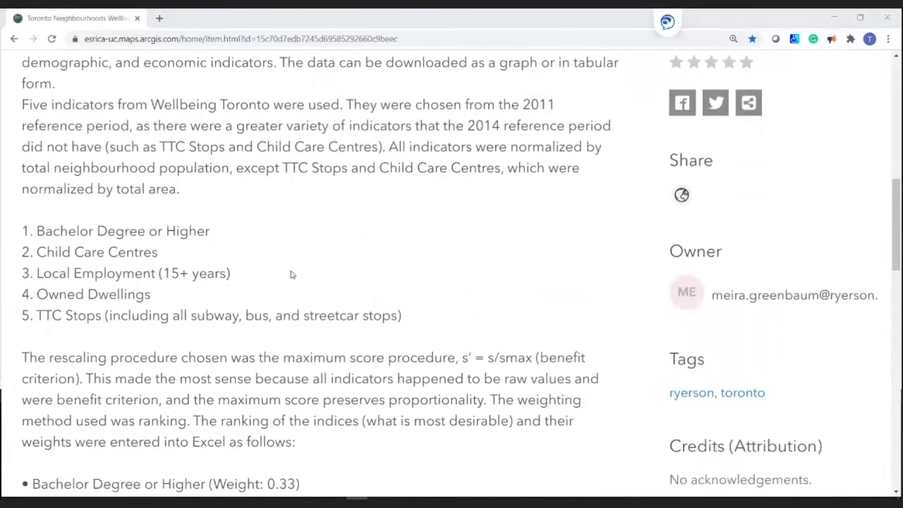
{"action": "scroll", "coordinate": [291, 275], "scroll_direction": "down", "scroll_amount": 3}
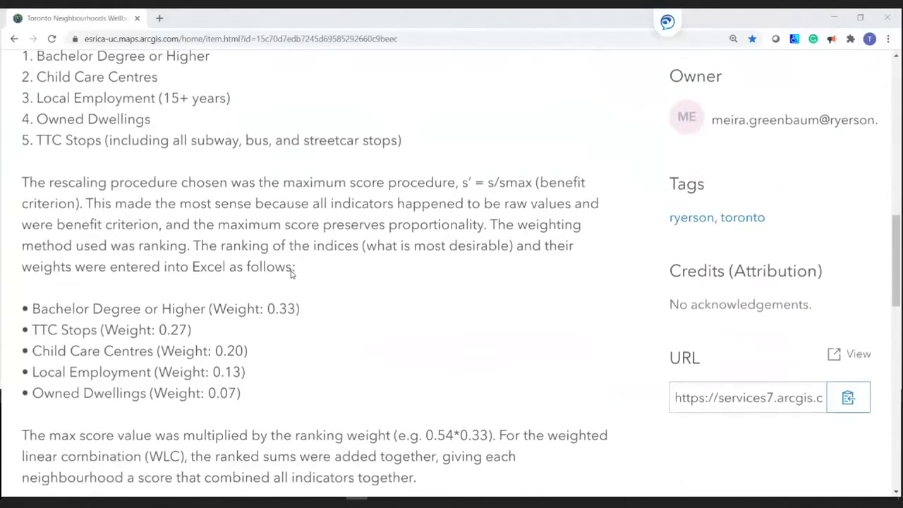
{"action": "scroll", "coordinate": [291, 275], "scroll_direction": "down", "scroll_amount": 1}
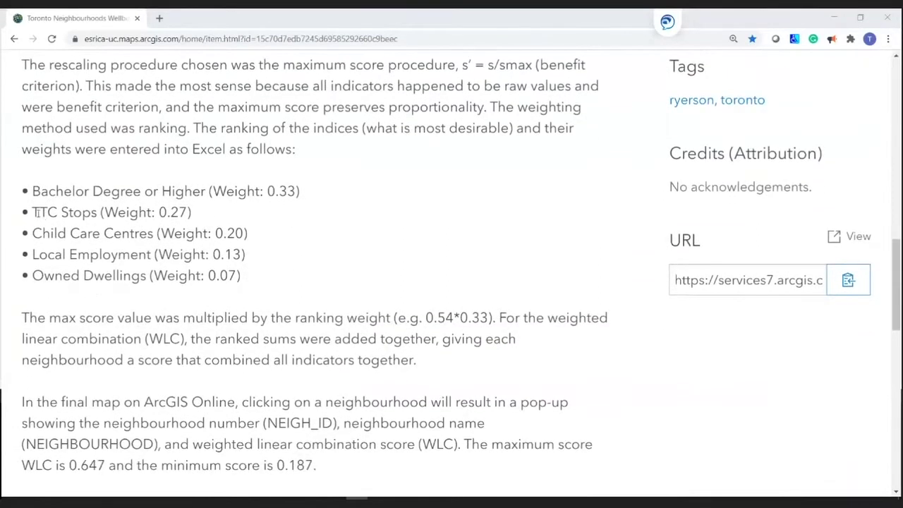
{"action": "left_click_drag", "start_coordinate": [32, 212], "coordinate": [255, 252]}
{"action": "left_click", "coordinate": [282, 261]}
{"action": "scroll", "coordinate": [284, 259], "scroll_direction": "up", "scroll_amount": 5}
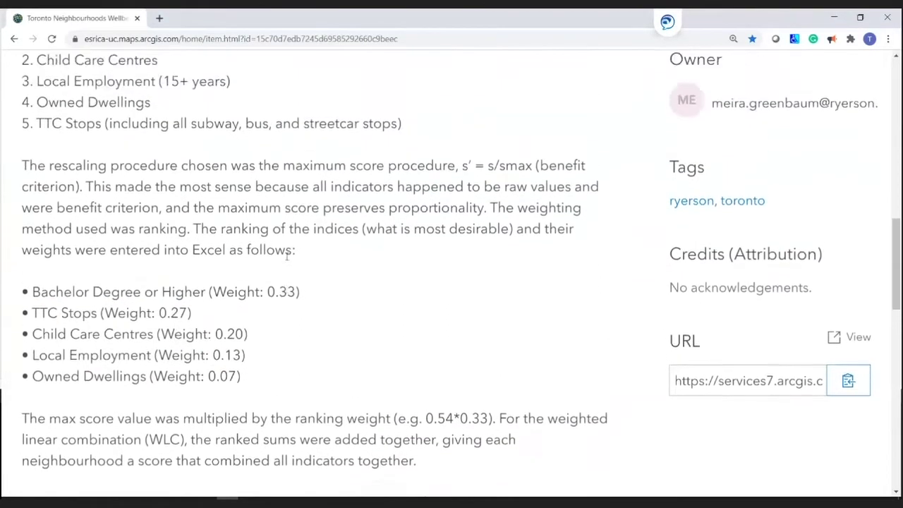
{"action": "scroll", "coordinate": [287, 257], "scroll_direction": "up", "scroll_amount": 5}
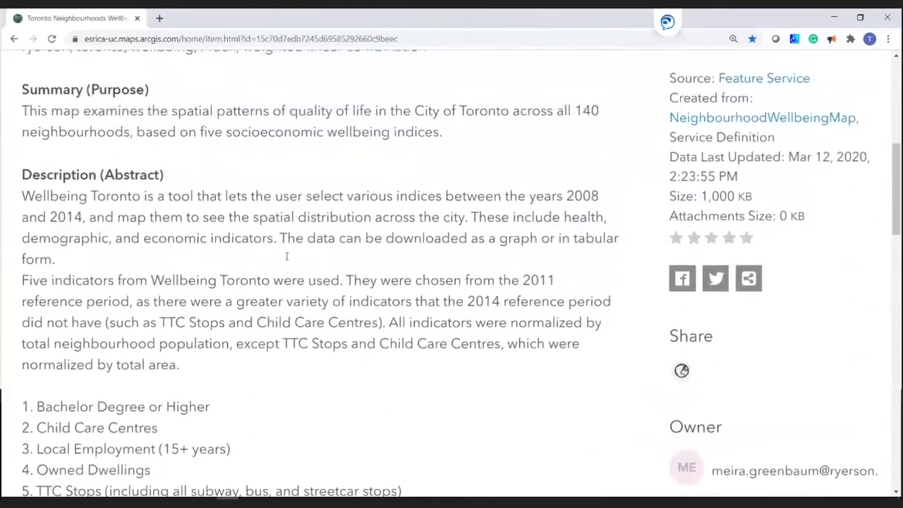
{"action": "scroll", "coordinate": [287, 256], "scroll_direction": "up", "scroll_amount": 2}
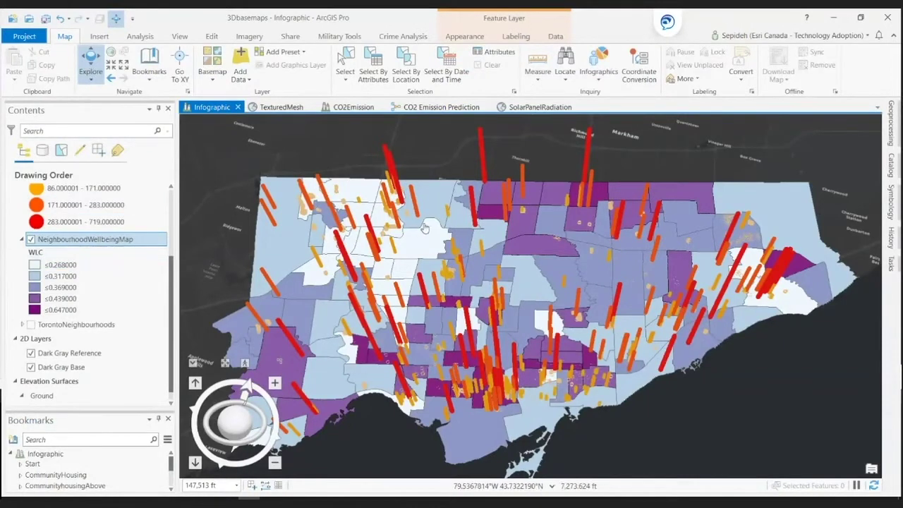
{"action": "left_click", "coordinate": [534, 196]}
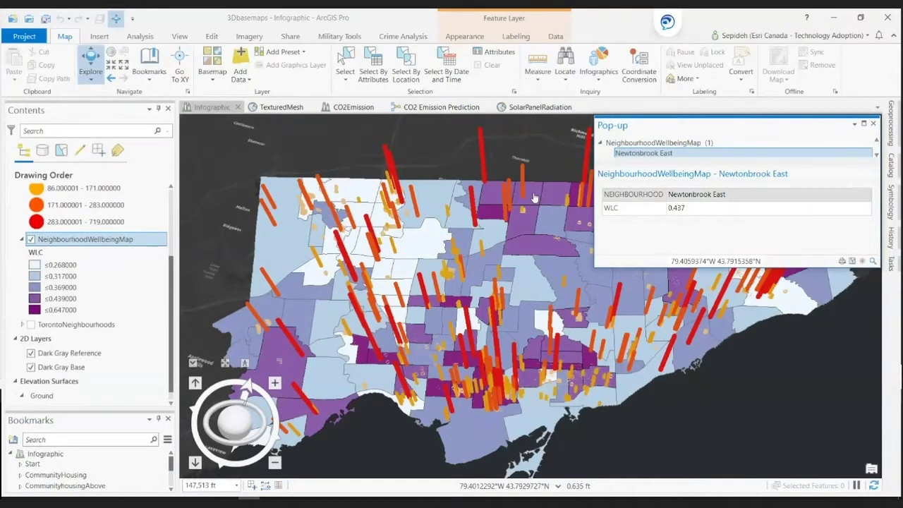
{"action": "left_click", "coordinate": [534, 196]}
{"action": "left_click", "coordinate": [873, 123]}
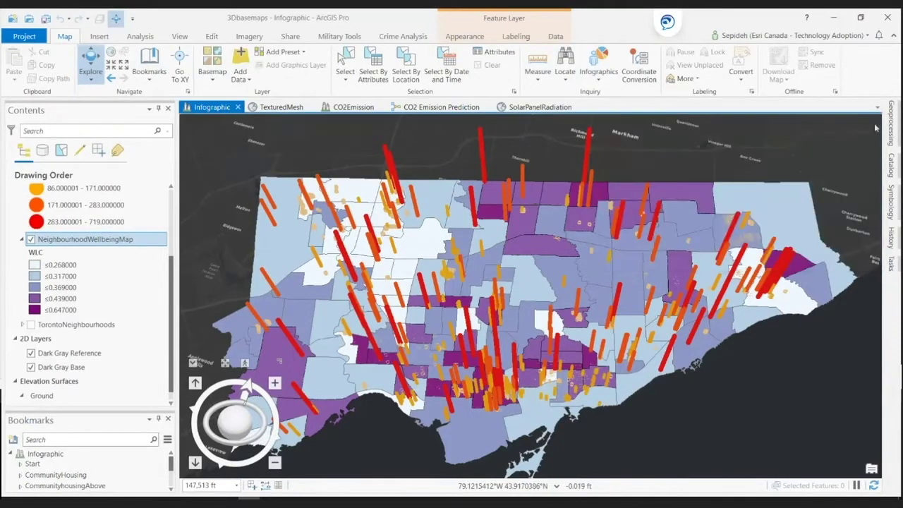
- Switch to the TexturedMesh scene, fly to the NewtonBrook bookmark and select the Mesh layer
{"action": "left_click", "coordinate": [281, 107]}
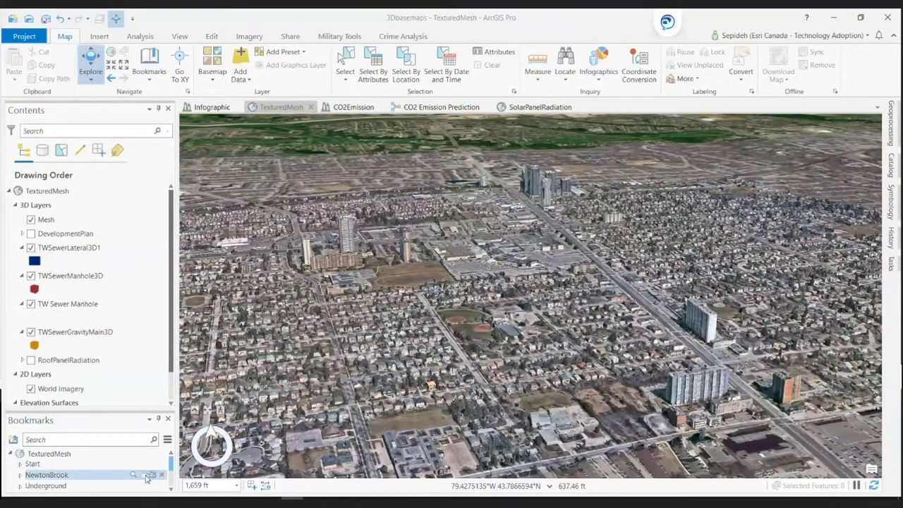
{"action": "left_click", "coordinate": [132, 476]}
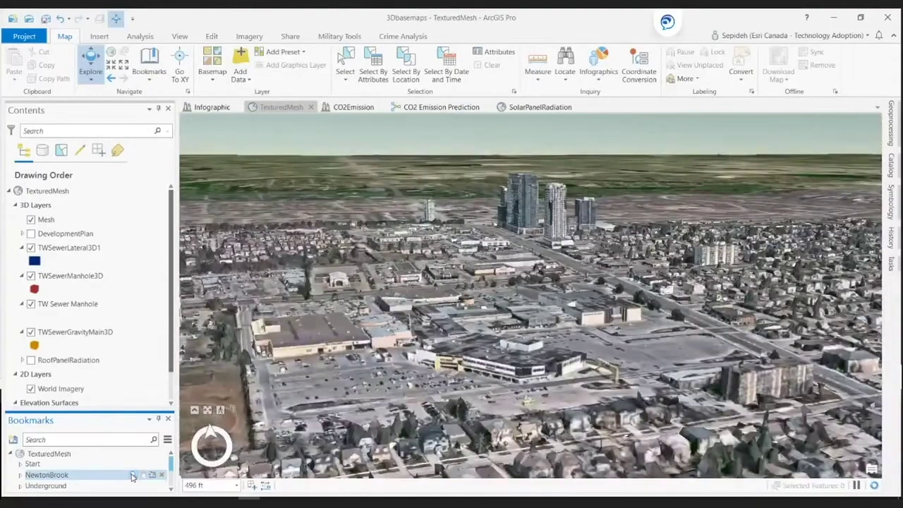
{"action": "left_click", "coordinate": [53, 221]}
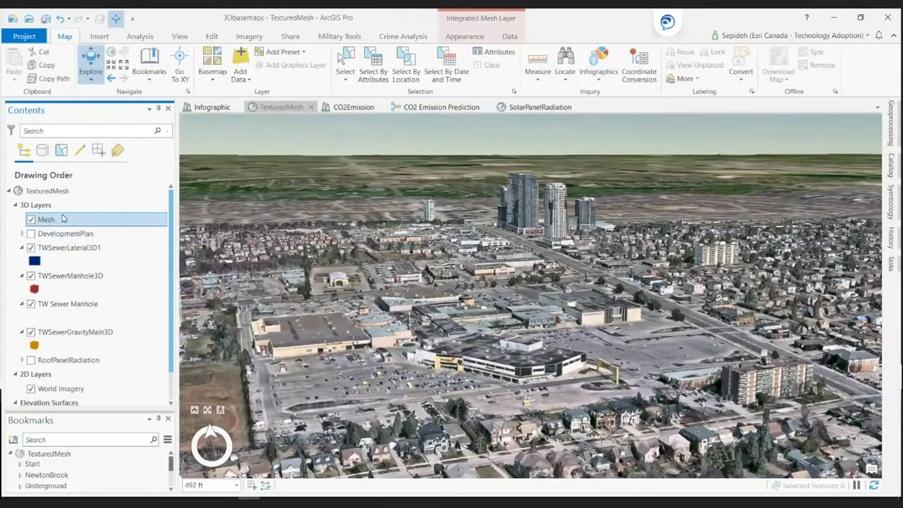
- Import the FootprintPolygon feature class as a new modification layer on the Mesh
{"action": "left_click", "coordinate": [514, 37]}
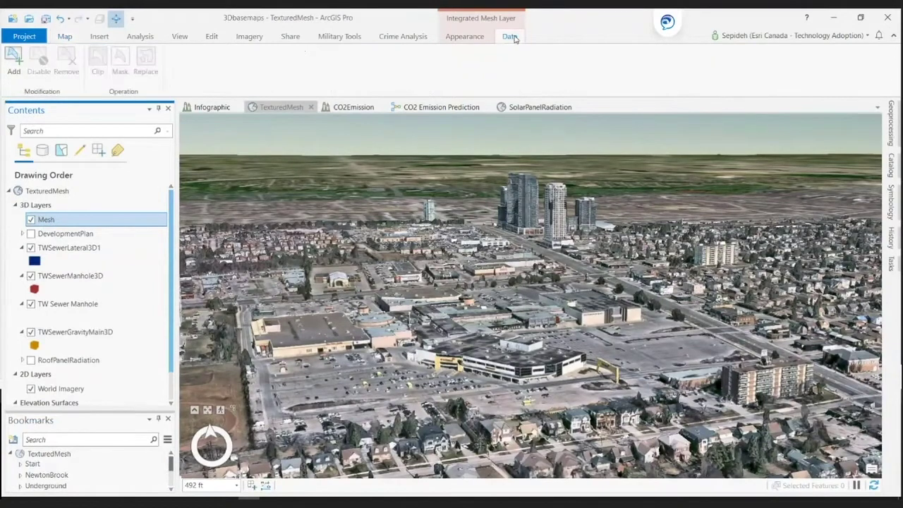
{"action": "left_click", "coordinate": [14, 58]}
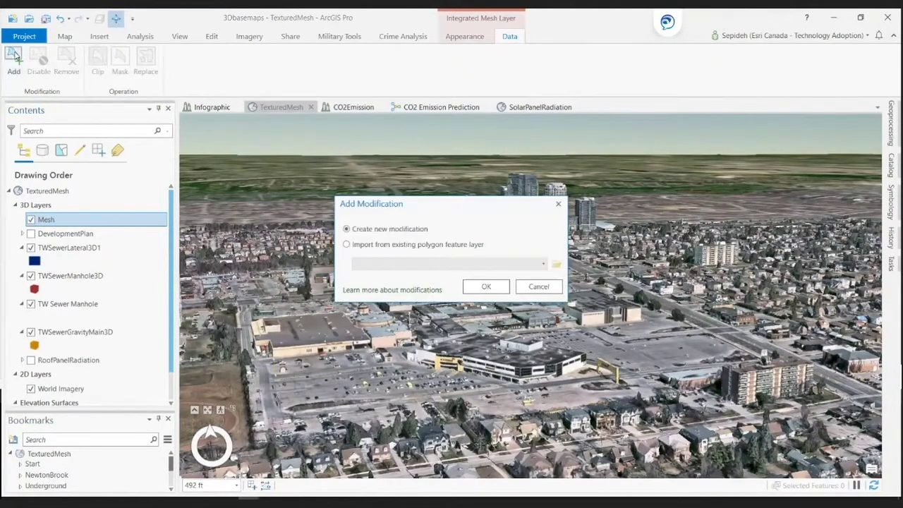
{"action": "left_click", "coordinate": [347, 244]}
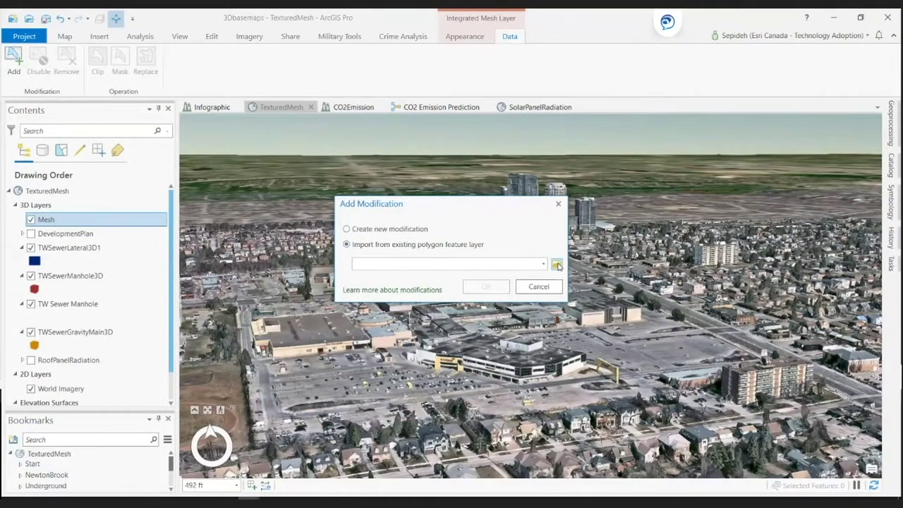
{"action": "left_click", "coordinate": [557, 264]}
{"action": "left_click", "coordinate": [290, 205]}
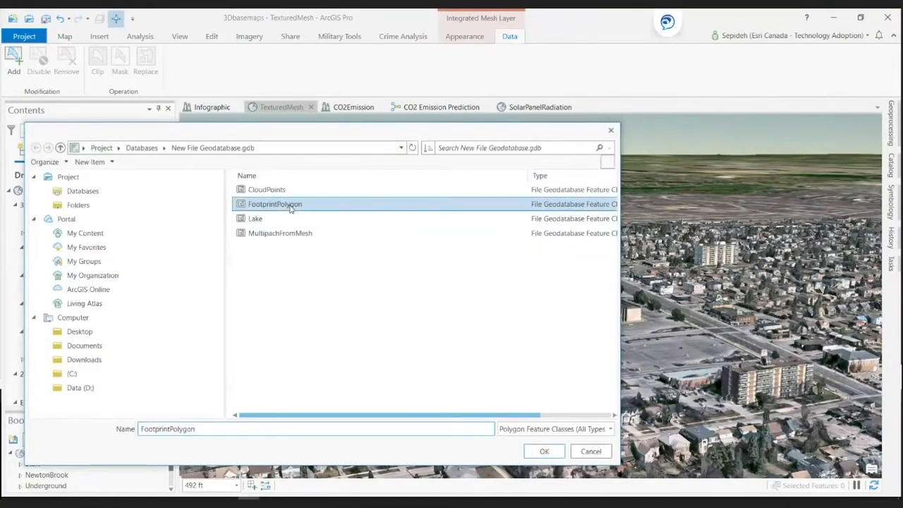
{"action": "left_click", "coordinate": [543, 451]}
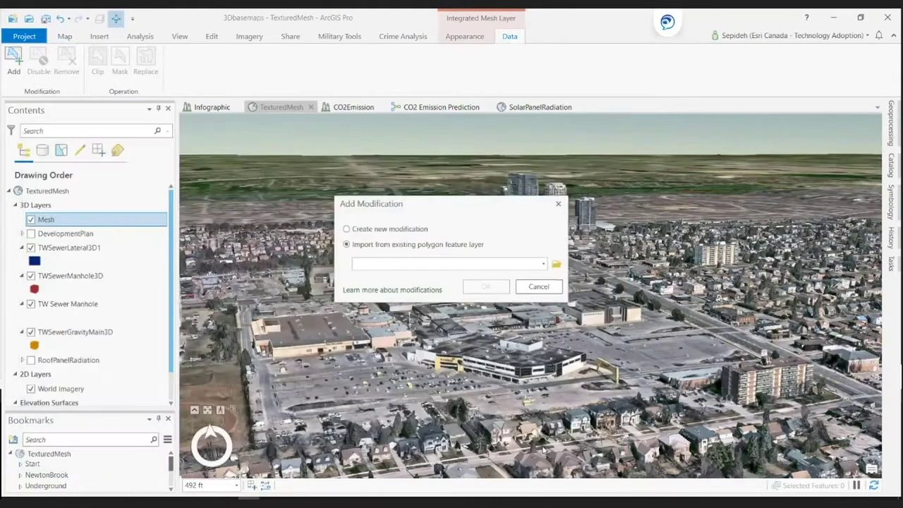
{"action": "left_click", "coordinate": [486, 286]}
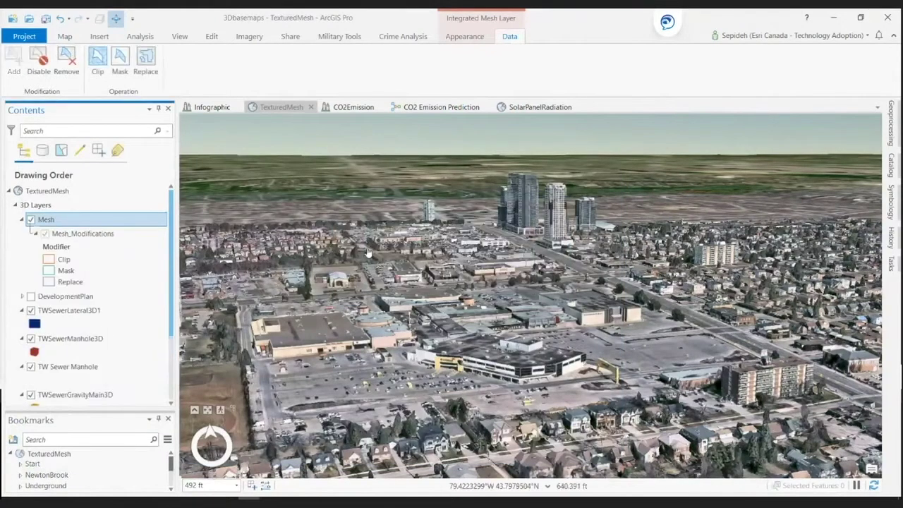
- Draw a Replace modification polygon over the mall to flatten the mesh there
{"action": "left_click", "coordinate": [146, 62]}
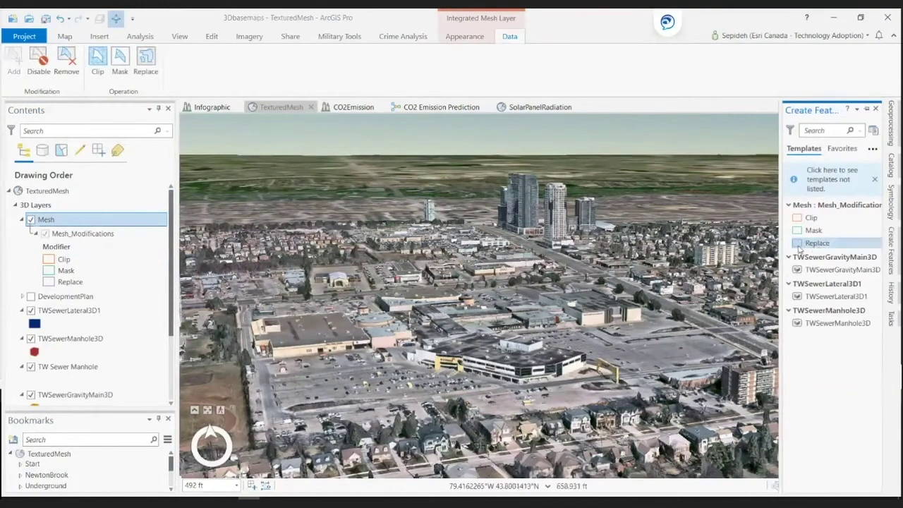
{"action": "left_click", "coordinate": [817, 243]}
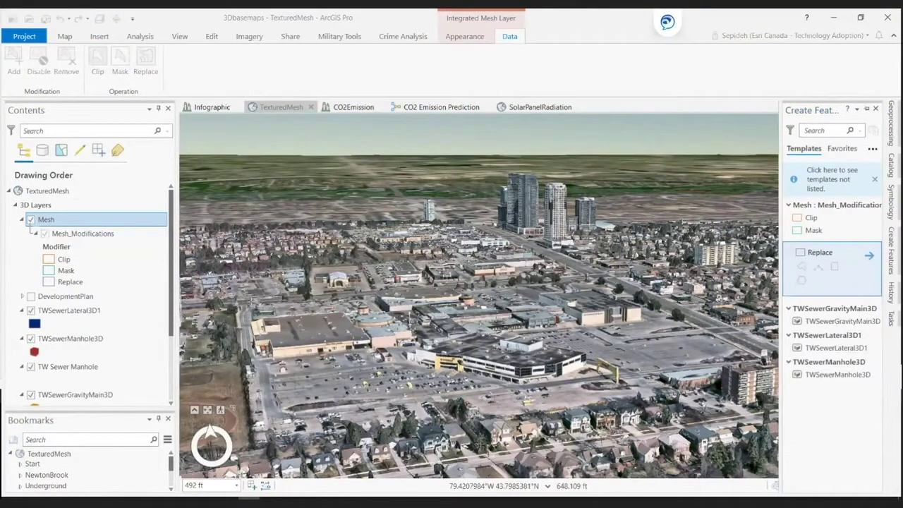
{"action": "left_click", "coordinate": [802, 267]}
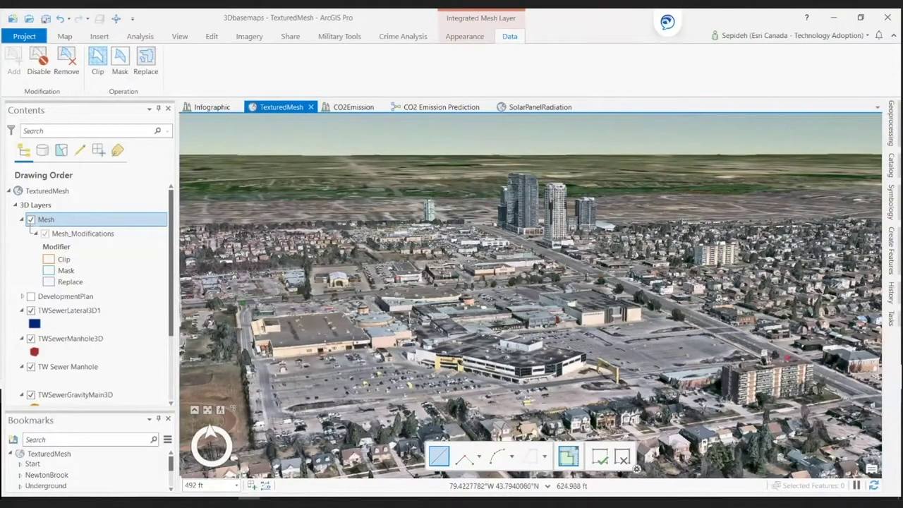
{"action": "key", "text": "F2"}
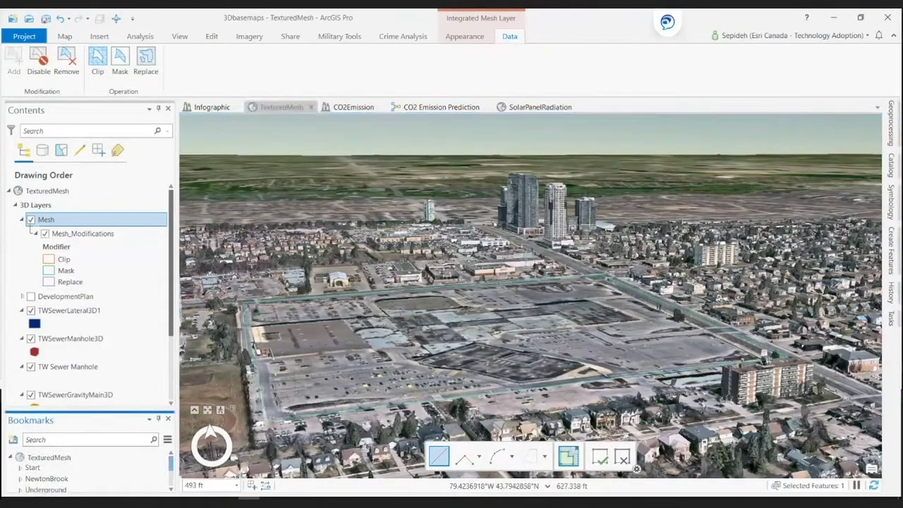
- Save all the mesh edits
{"action": "left_click", "coordinate": [212, 37]}
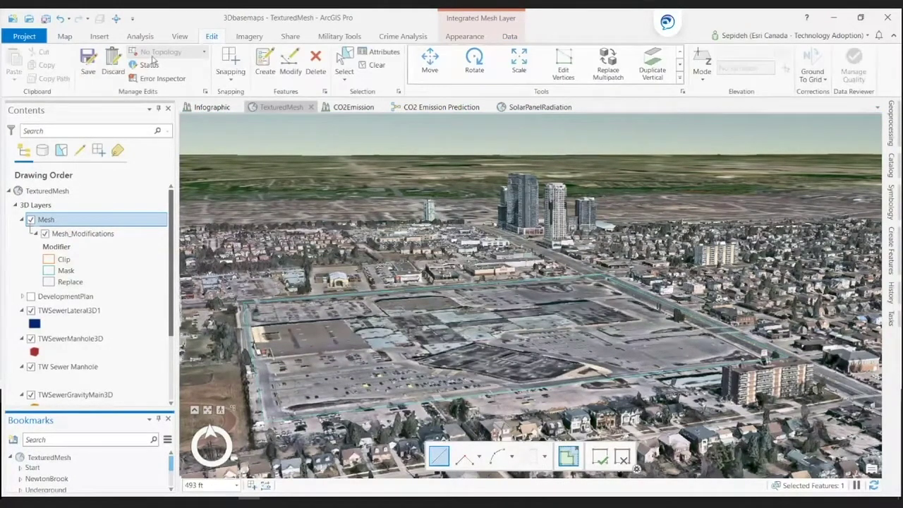
{"action": "left_click", "coordinate": [88, 62]}
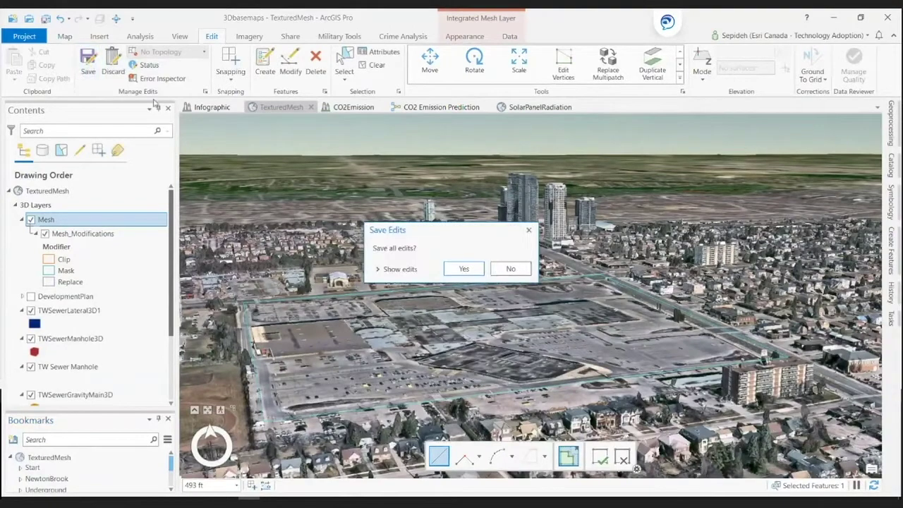
{"action": "left_click", "coordinate": [464, 269]}
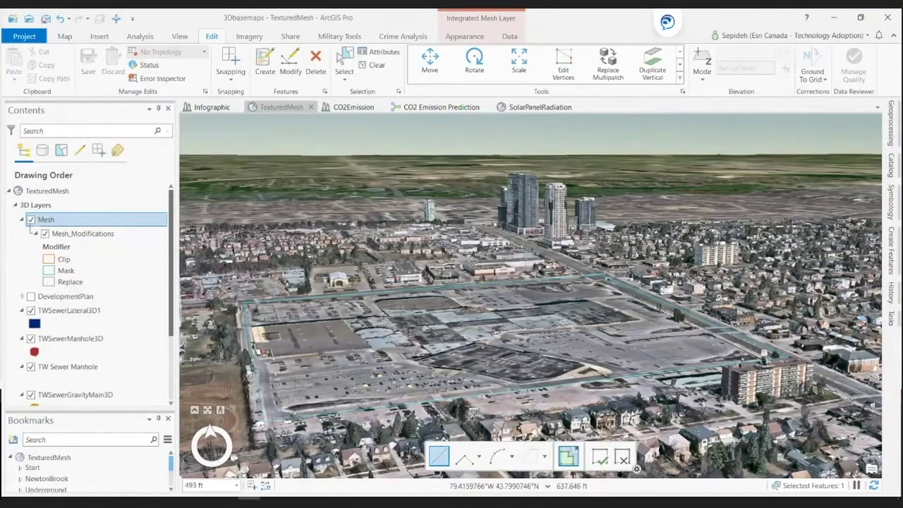
- Close the feature templates list and turn on the DevelopmentPlan buildings and trees
{"action": "left_click", "coordinate": [891, 250]}
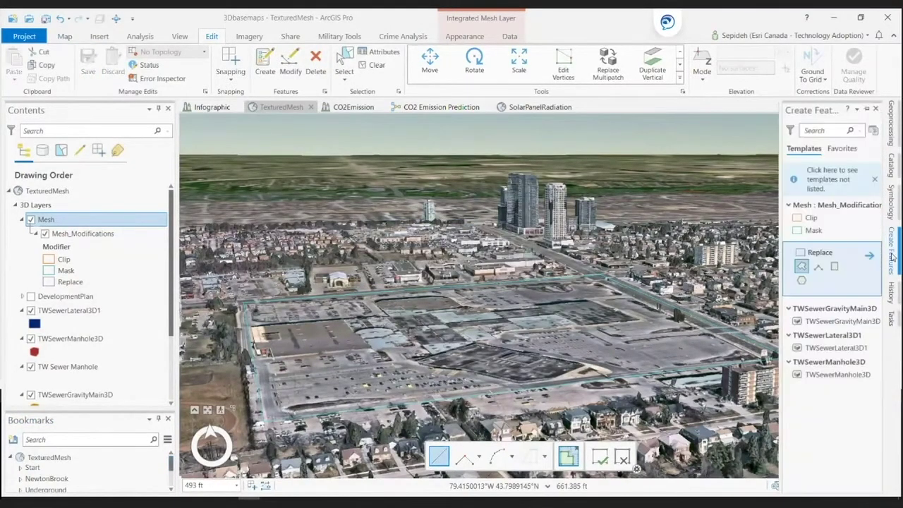
{"action": "left_click", "coordinate": [874, 110]}
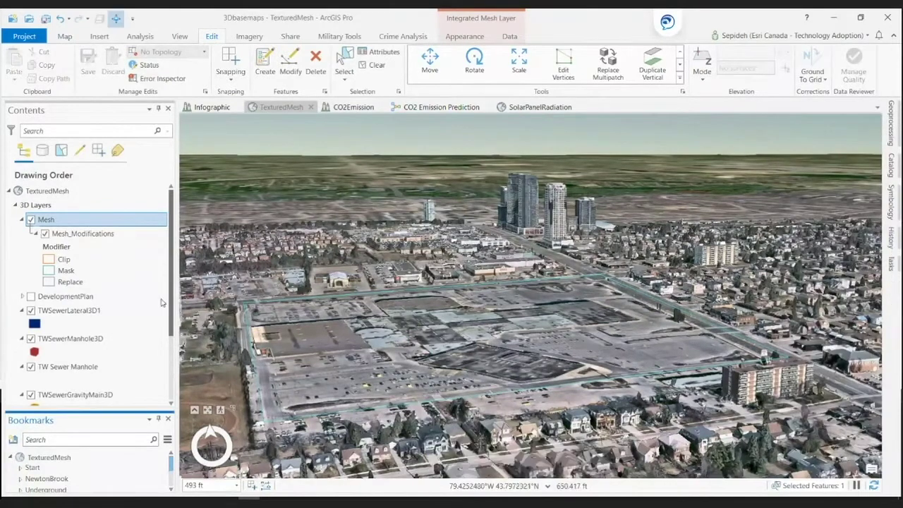
{"action": "left_click", "coordinate": [30, 297]}
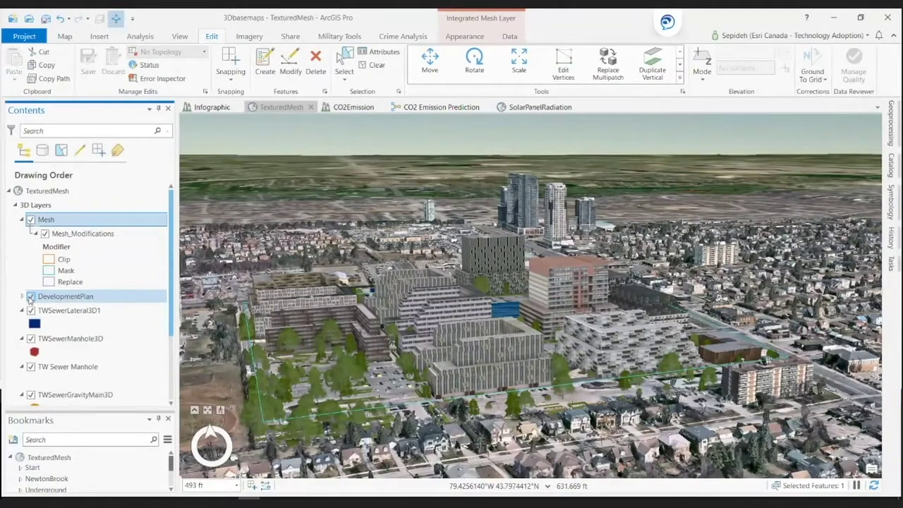
- View the development from the Underground bookmark, return above ground, then switch to CO2Emission
{"action": "left_click", "coordinate": [133, 489]}
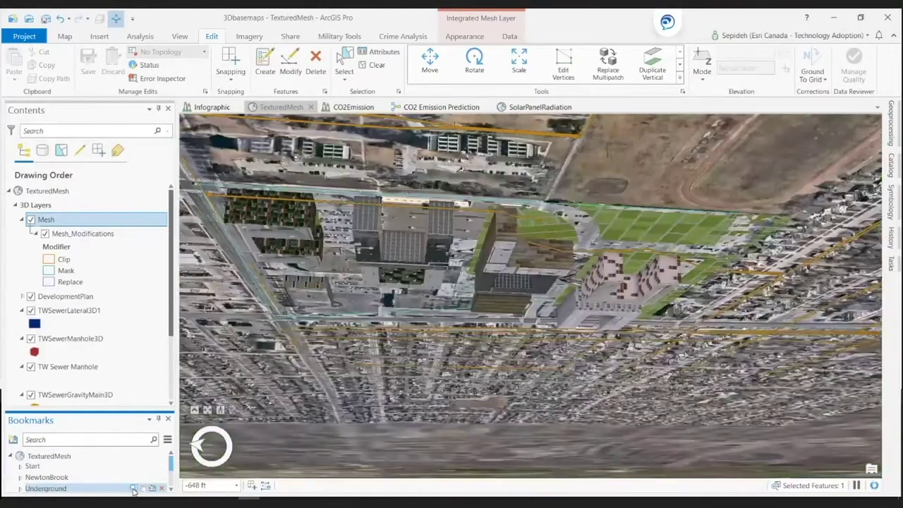
{"action": "left_click", "coordinate": [134, 477]}
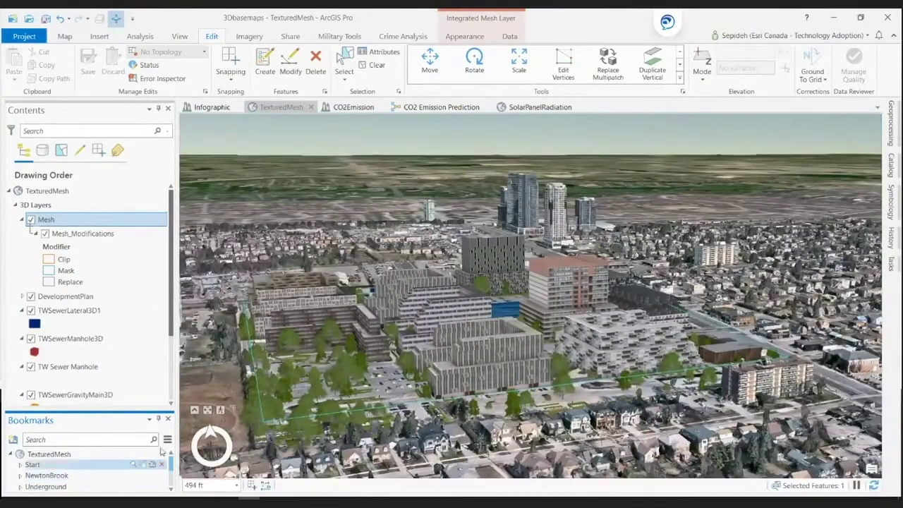
{"action": "left_click", "coordinate": [353, 108]}
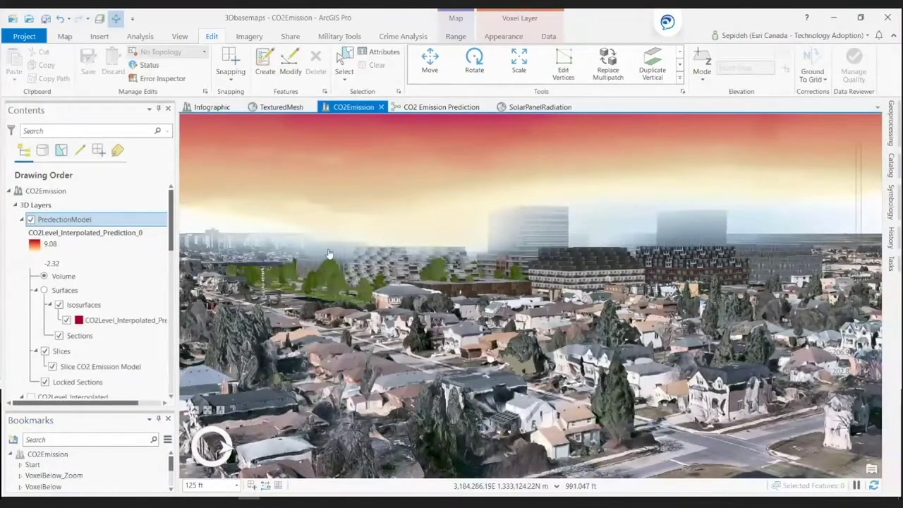
- View the voxel from VoxelBelow_Zoom, VoxelBelow and VoxelBelow_ZooOut, then open the CO2 Emission Prediction model
{"action": "left_click", "coordinate": [134, 478]}
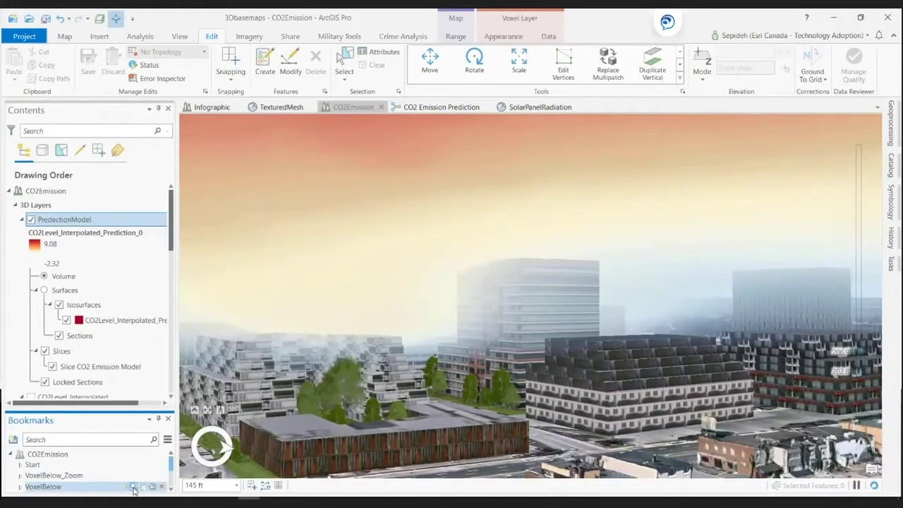
{"action": "left_click", "coordinate": [133, 488]}
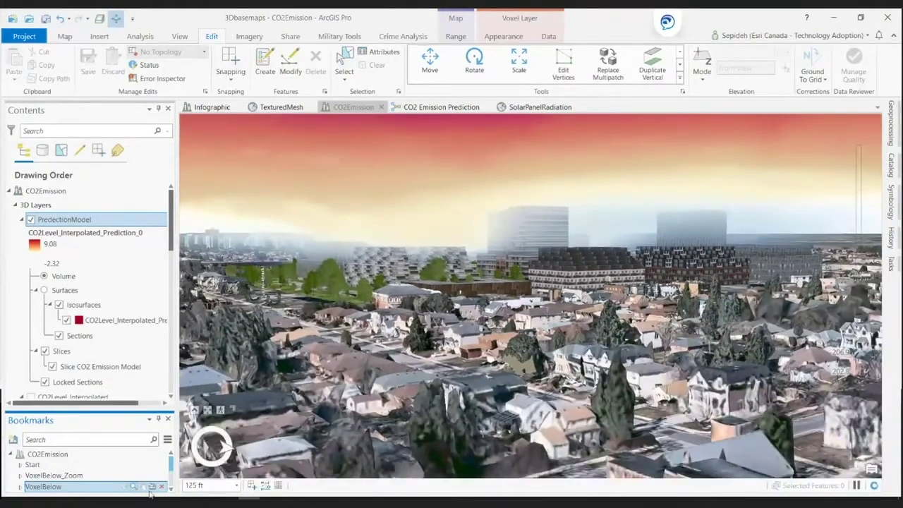
{"action": "left_click", "coordinate": [172, 494]}
{"action": "left_click", "coordinate": [172, 494]}
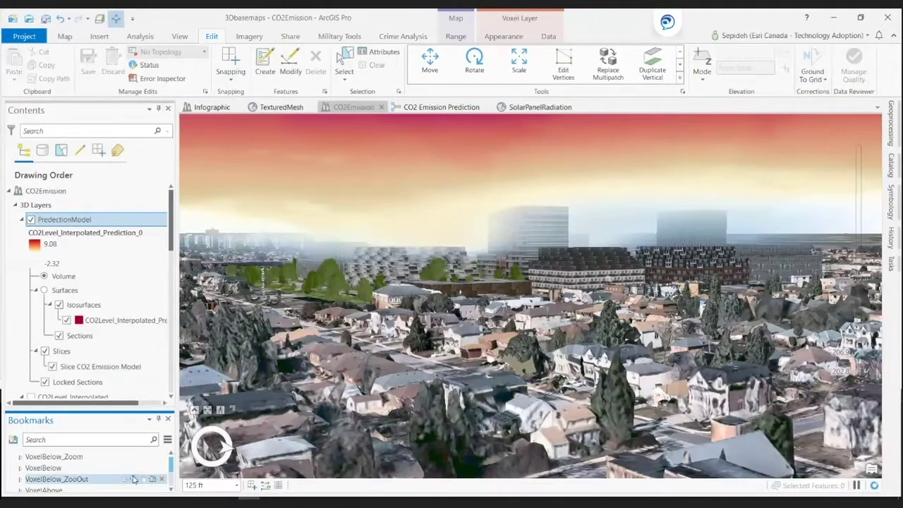
{"action": "left_click", "coordinate": [132, 479]}
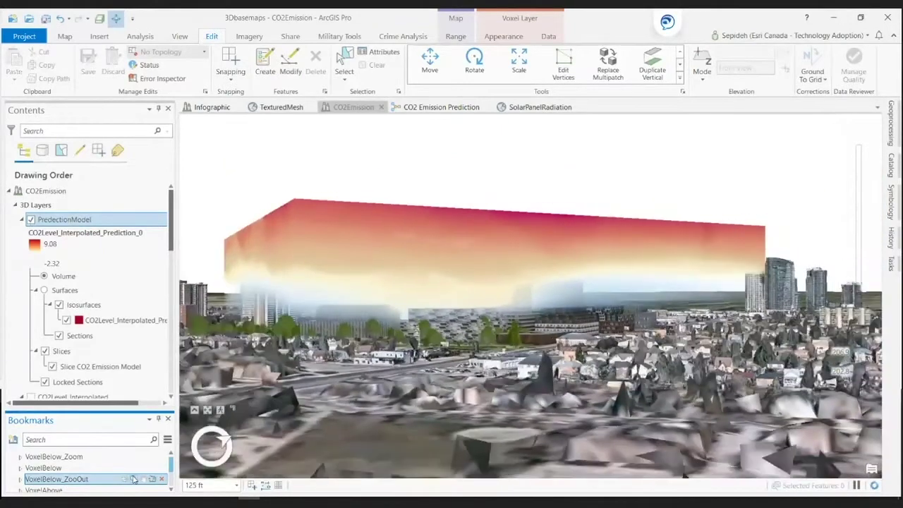
{"action": "left_click", "coordinate": [133, 468]}
{"action": "left_click", "coordinate": [442, 108]}
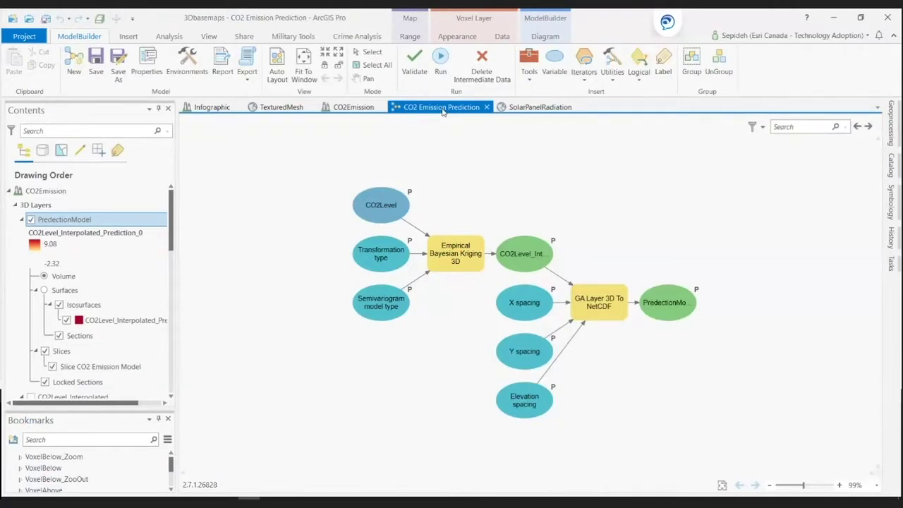
- In the CO2Emission scene, fly to the VoxelAbove bookmark and switch on the CO2Level sample points
{"action": "left_click", "coordinate": [355, 111]}
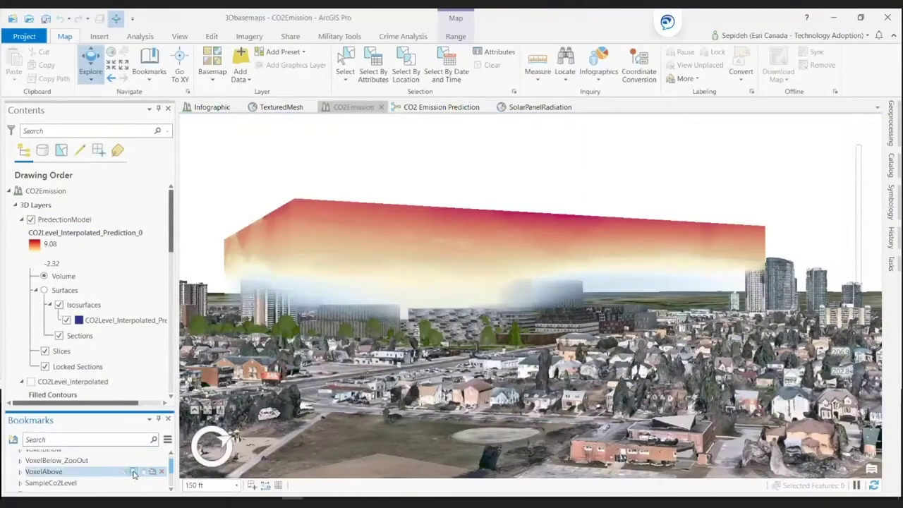
{"action": "left_click", "coordinate": [134, 472]}
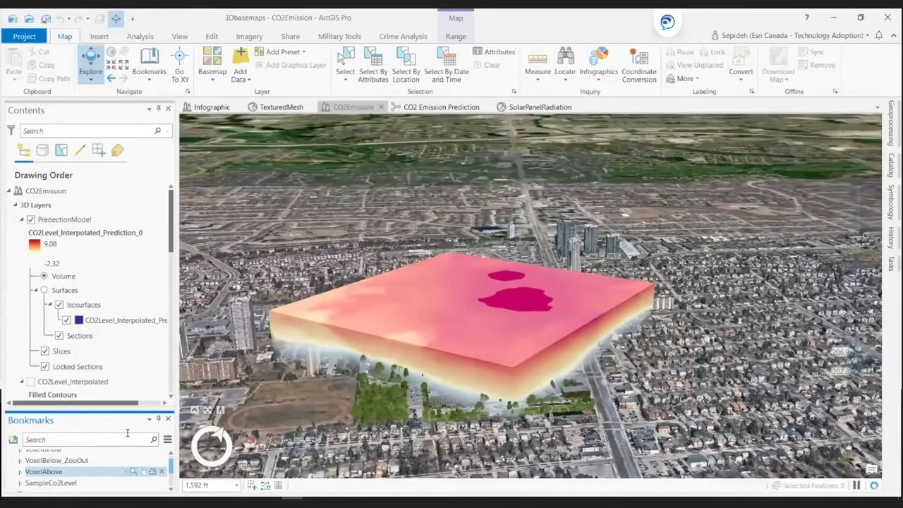
{"action": "left_click_drag", "start_coordinate": [171, 217], "coordinate": [173, 332]}
{"action": "left_click", "coordinate": [33, 296]}
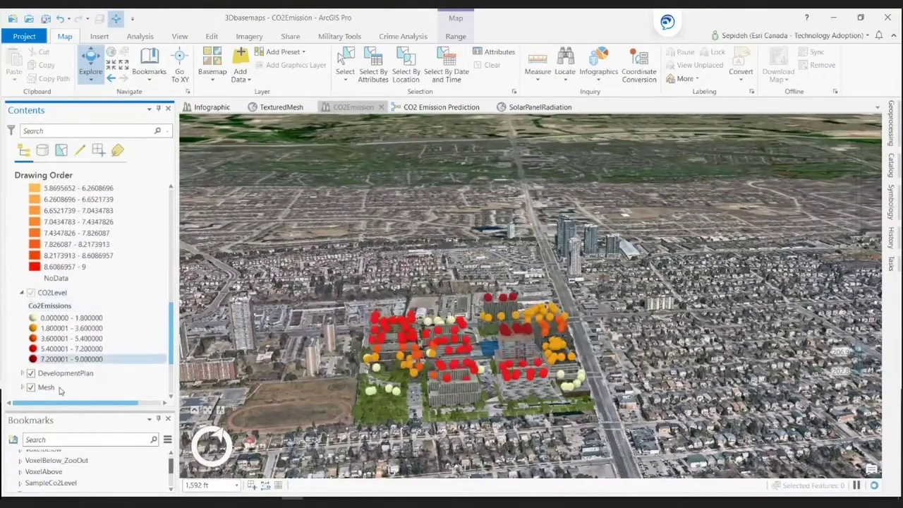
- Fly to the SampleCo2Level bookmark and open Empirical Bayesian Kriging 3D with CO2Level input
{"action": "left_click", "coordinate": [122, 483]}
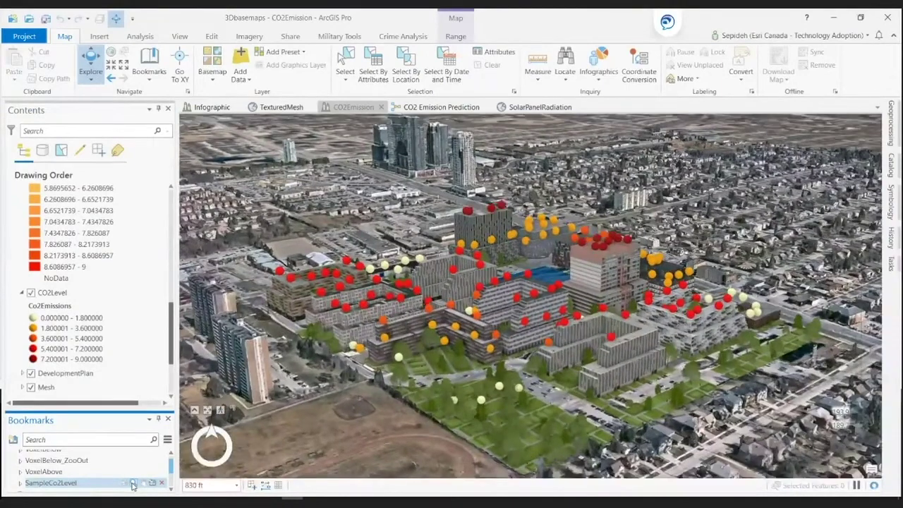
{"action": "left_click", "coordinate": [893, 124]}
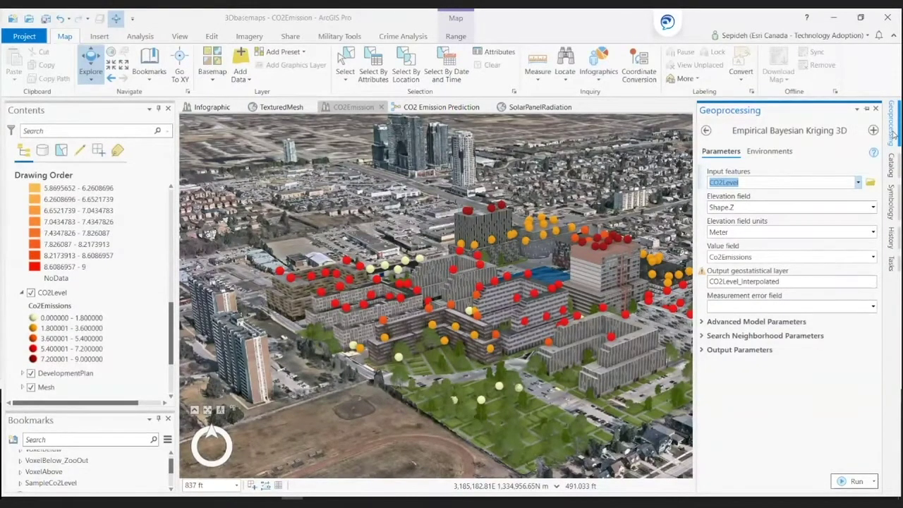
- Close the kriging tool, hide CO2Level and turn on the CO2Level_Interpolated contour layer
{"action": "left_click", "coordinate": [893, 134]}
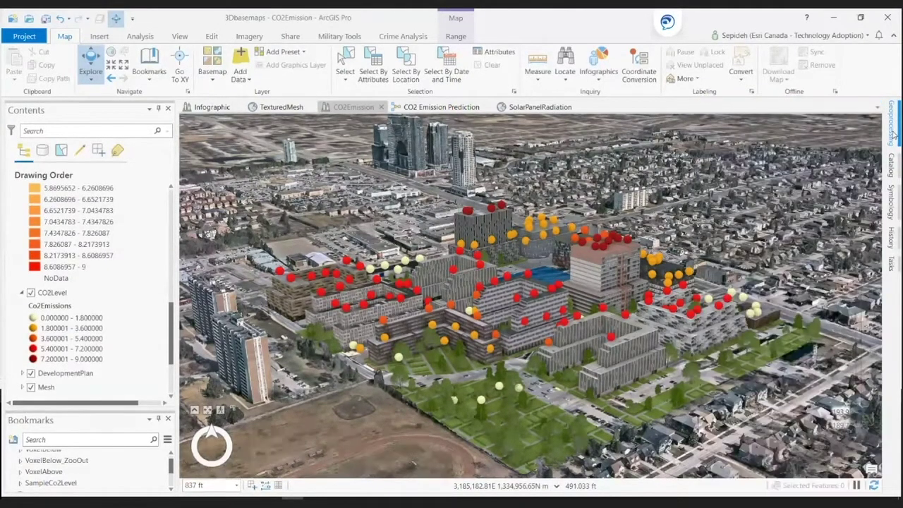
{"action": "scroll", "coordinate": [92, 296], "scroll_direction": "up", "scroll_amount": 2}
{"action": "left_click", "coordinate": [30, 361]}
{"action": "left_click_drag", "start_coordinate": [174, 311], "coordinate": [175, 260]}
{"action": "left_click", "coordinate": [31, 216]}
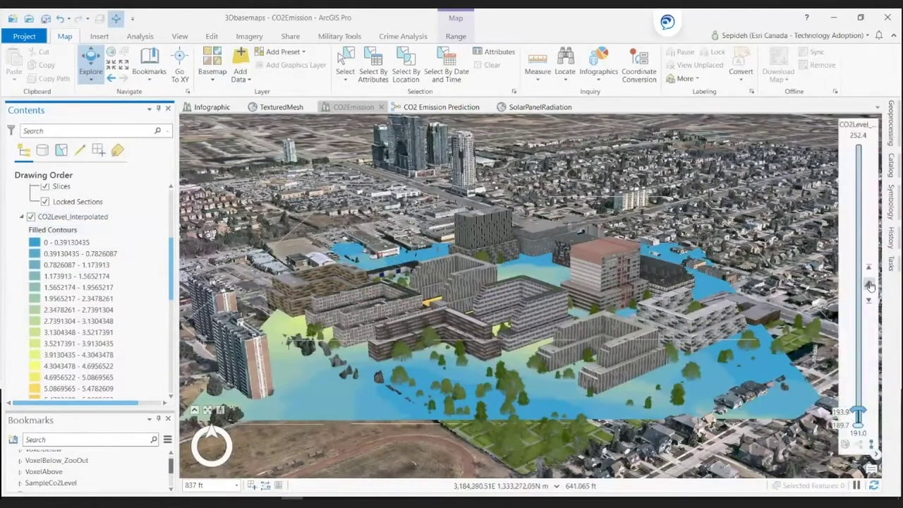
- Play the range slider to animate the contours through elevation, then hide CO2Level_Interpolated
{"action": "left_click", "coordinate": [870, 285]}
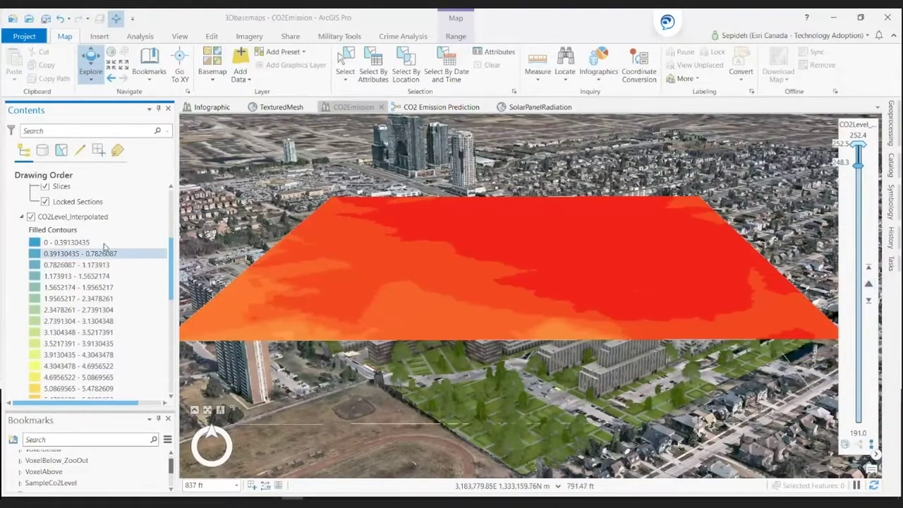
{"action": "left_click", "coordinate": [30, 217]}
{"action": "left_click_drag", "start_coordinate": [172, 265], "coordinate": [172, 211]}
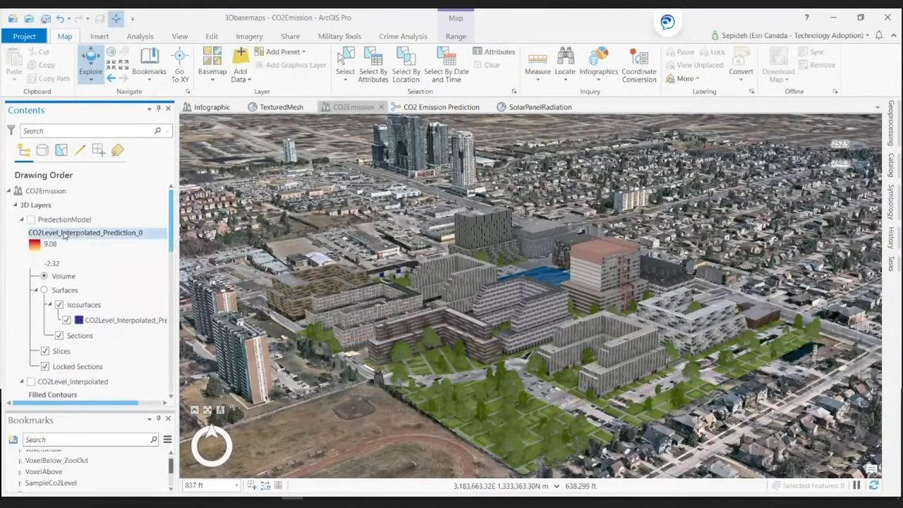
- Turn on the PredictionModel voxel, review GA Layer 3D To NetCDF, then open its Symbology settings
{"action": "left_click", "coordinate": [31, 220]}
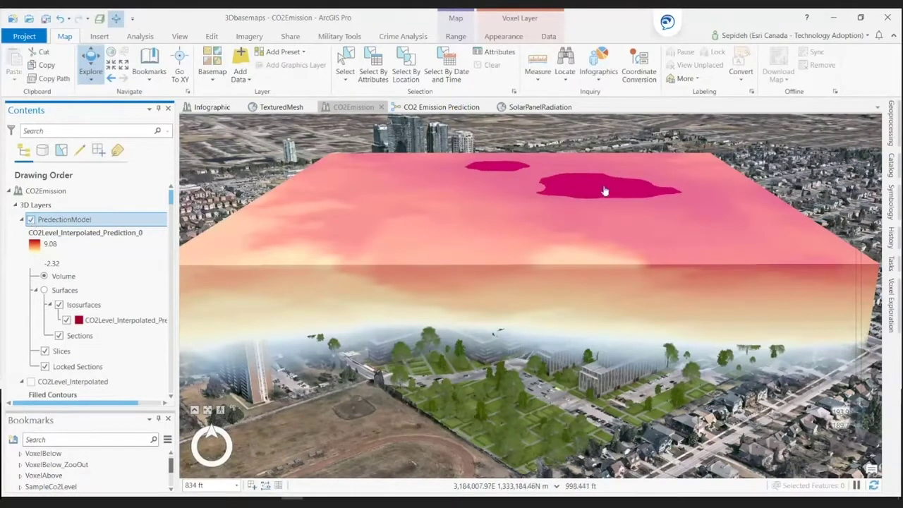
{"action": "left_click", "coordinate": [890, 132]}
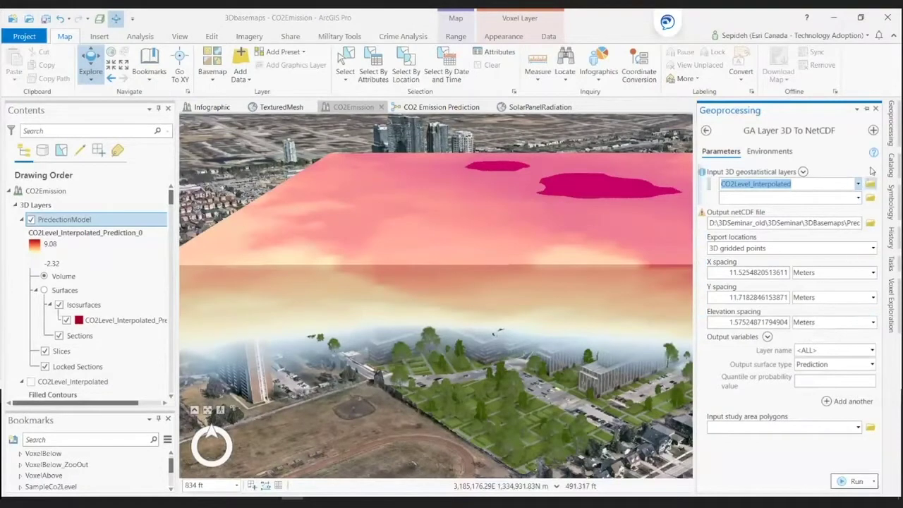
{"action": "left_click", "coordinate": [892, 124]}
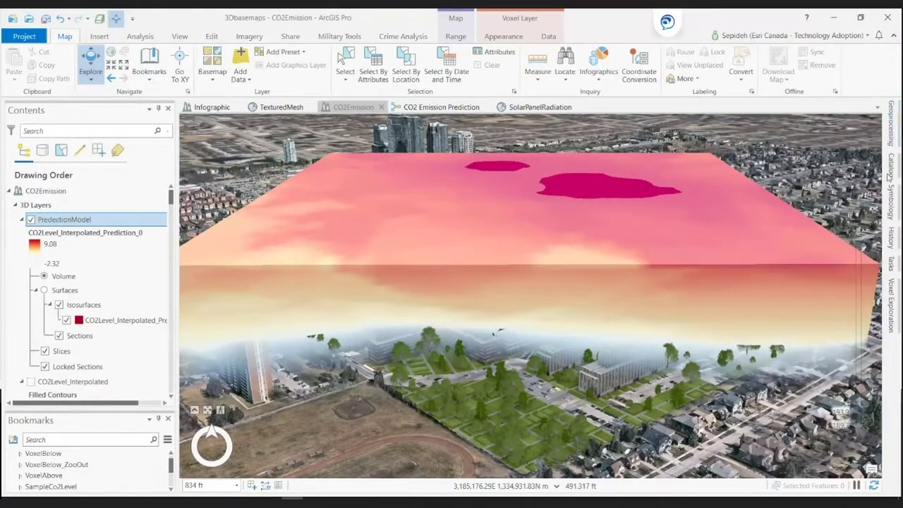
{"action": "left_click", "coordinate": [893, 200]}
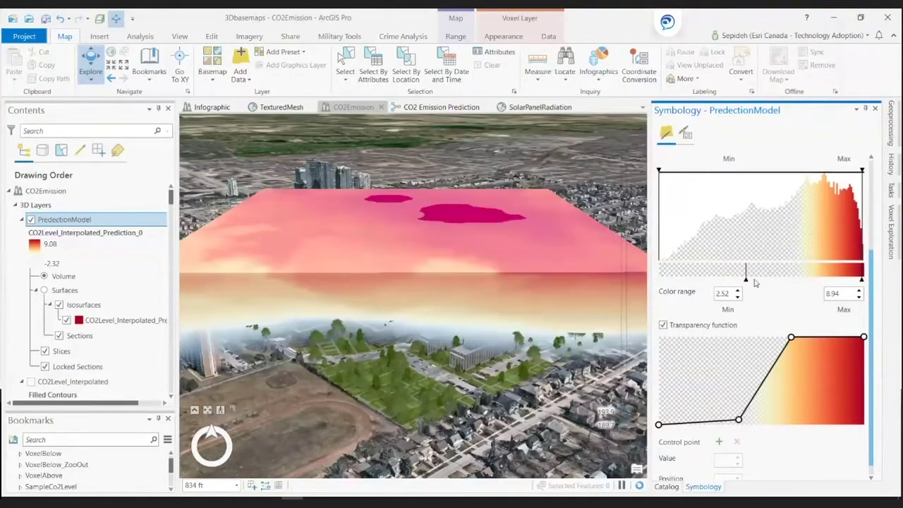
- Stretch the PredictionModel colour range minimum to -2.32 and make low prediction values opaque
{"action": "left_click_drag", "start_coordinate": [745, 280], "coordinate": [658, 281]}
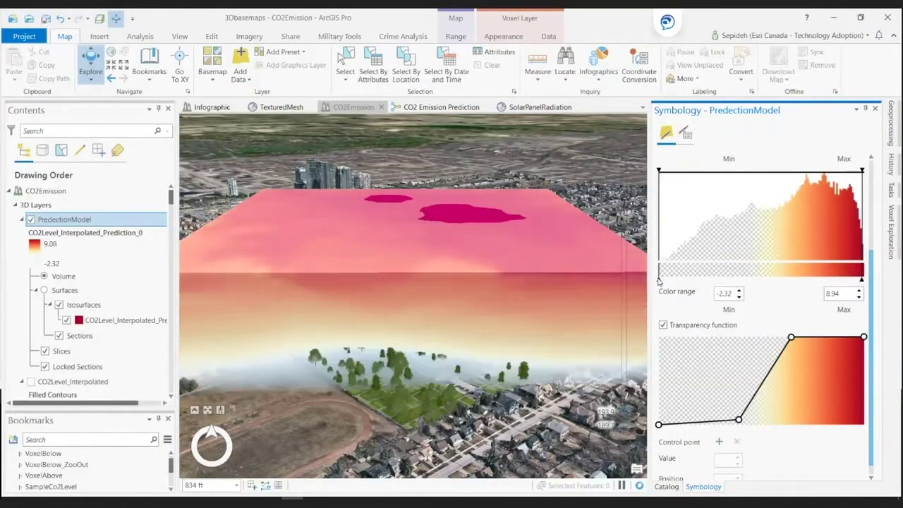
{"action": "left_click_drag", "start_coordinate": [739, 421], "coordinate": [660, 339]}
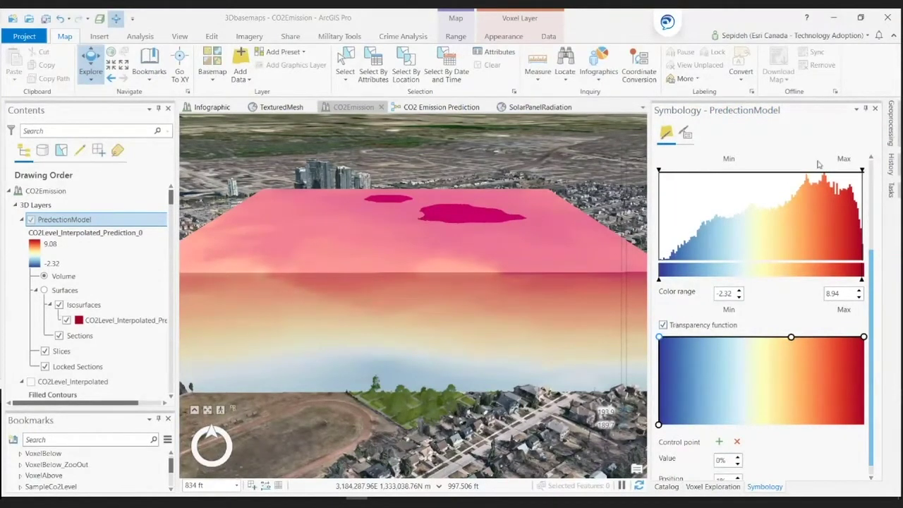
{"action": "left_click", "coordinate": [867, 110]}
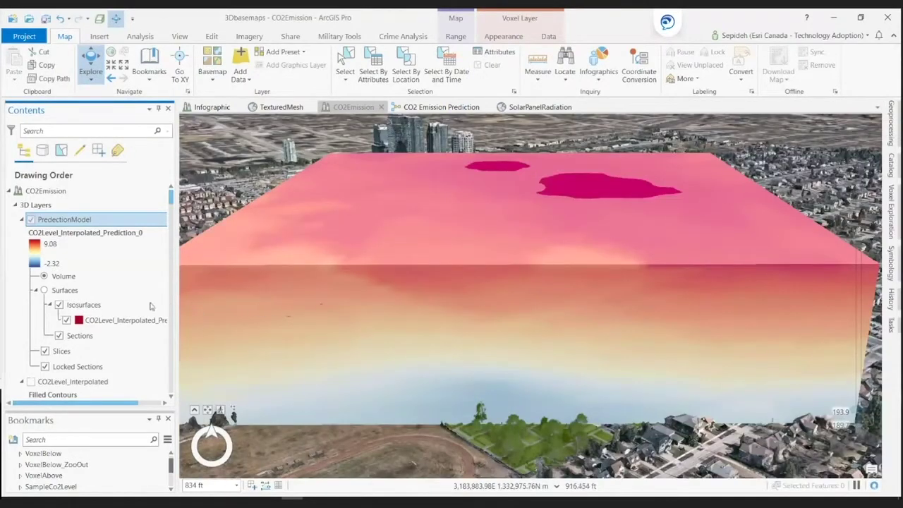
- Display the voxel layer as surfaces and open Voxel Exploration for its isosurface
{"action": "left_click", "coordinate": [46, 290]}
{"action": "right_click", "coordinate": [110, 321]}
{"action": "left_click", "coordinate": [128, 329]}
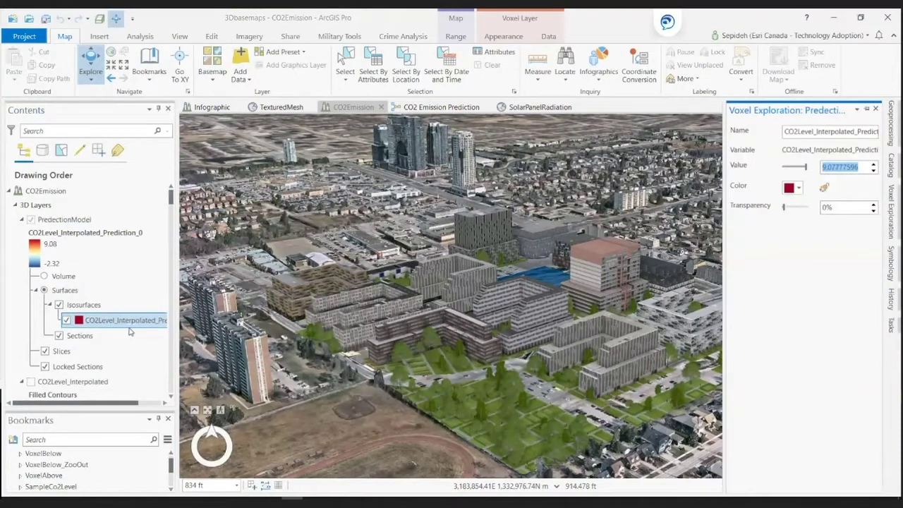
- Step the isosurface value down from about 9.08 to -2.32, then switch to the SolarPanelRadiation scene
{"action": "left_click", "coordinate": [874, 172]}
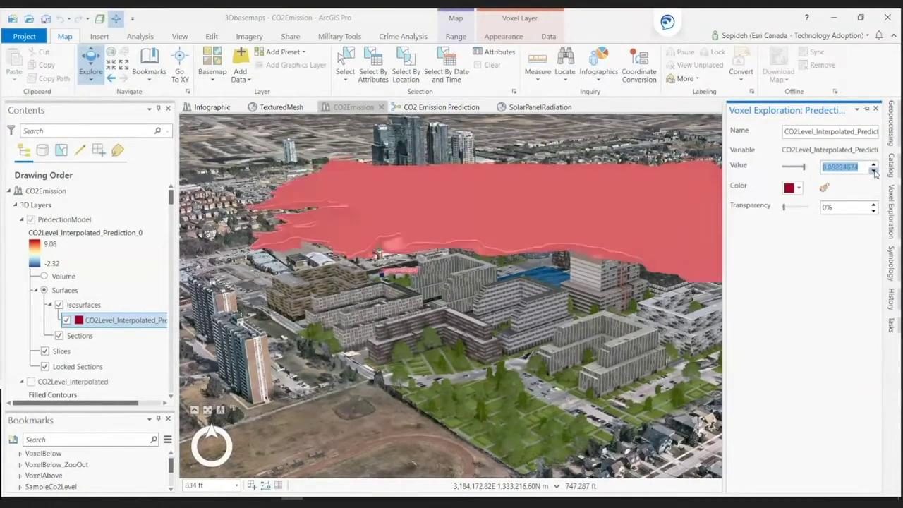
{"action": "left_click", "coordinate": [874, 171]}
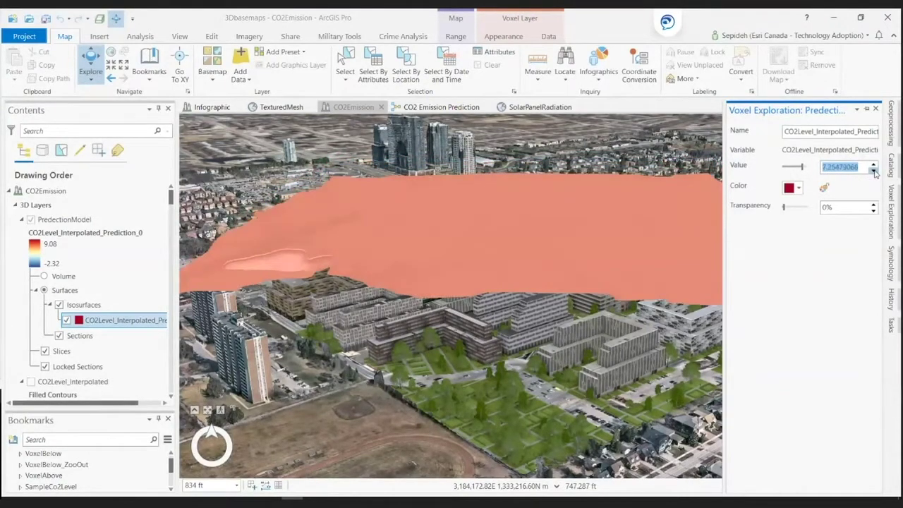
{"action": "left_click", "coordinate": [874, 171]}
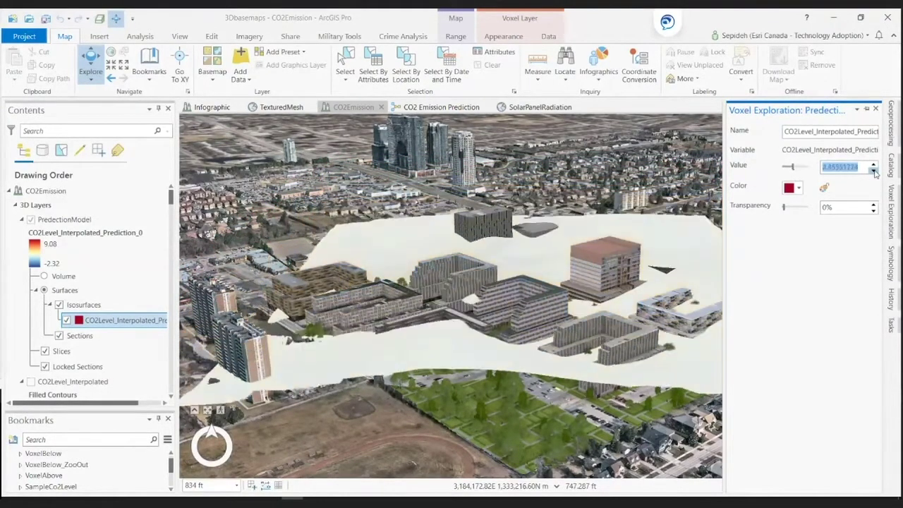
{"action": "left_click", "coordinate": [874, 172]}
{"action": "left_click", "coordinate": [874, 172]}
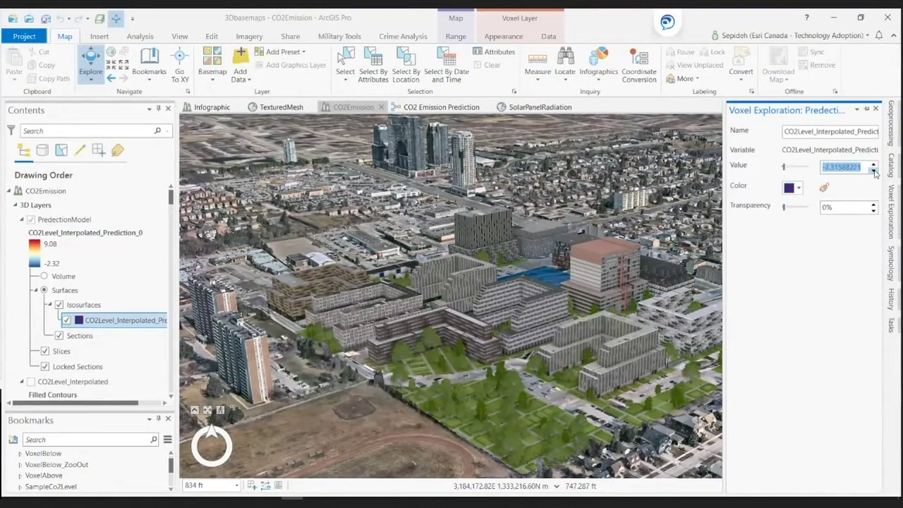
{"action": "left_click", "coordinate": [867, 109]}
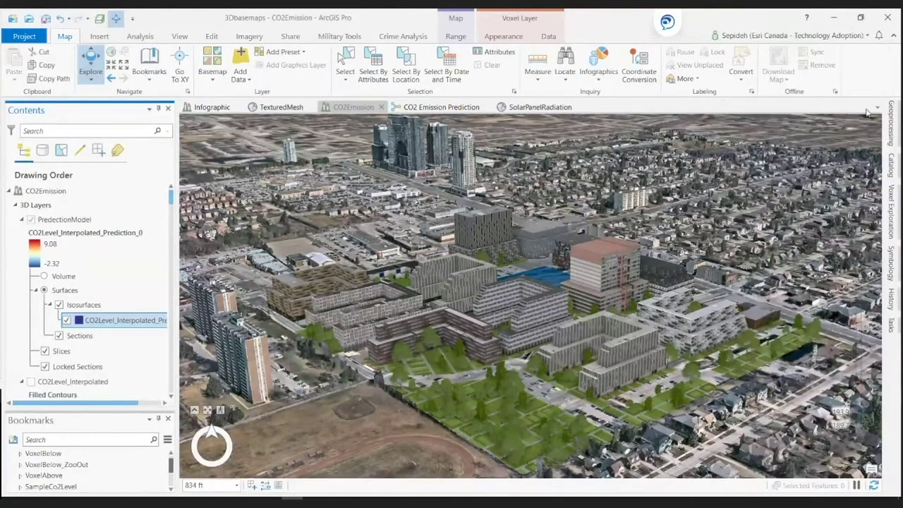
{"action": "left_click", "coordinate": [556, 110]}
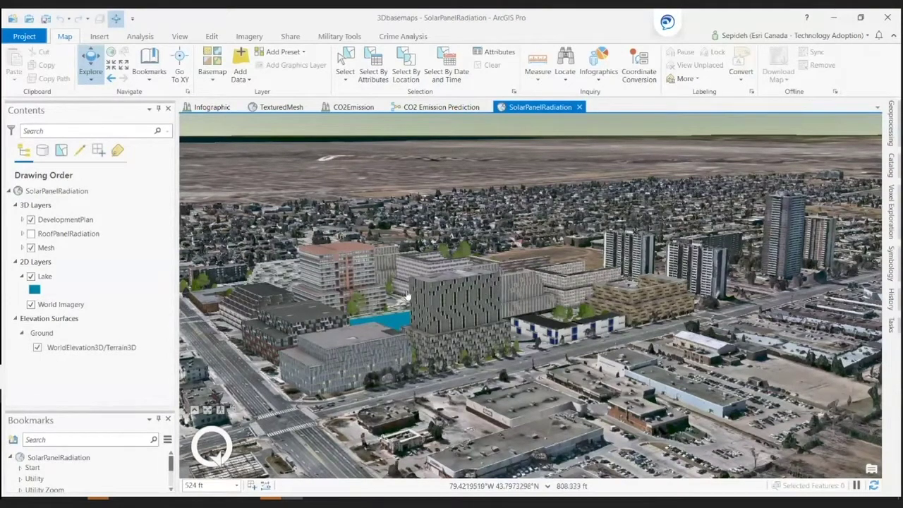
- Turn on RoofPanelRadiation to colour the roofs and show the Assess Solar Radiation task
{"action": "left_click", "coordinate": [31, 234]}
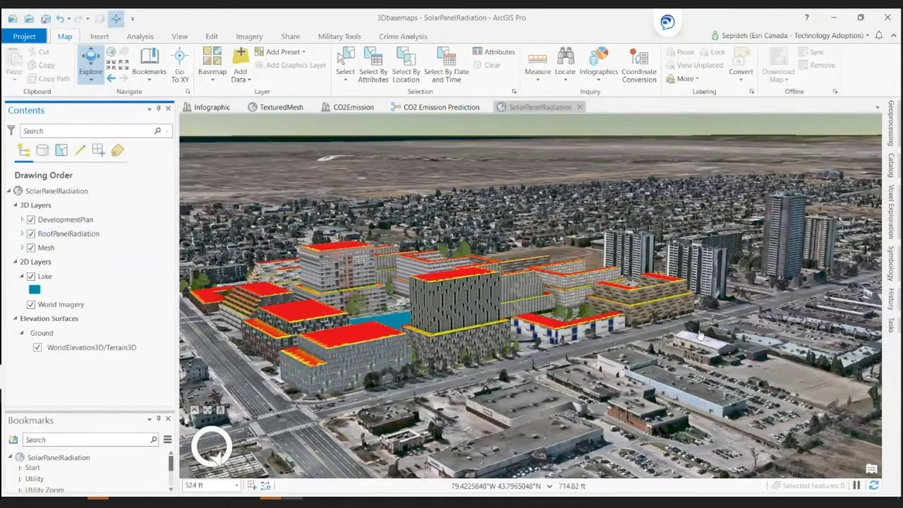
{"action": "left_click", "coordinate": [893, 326]}
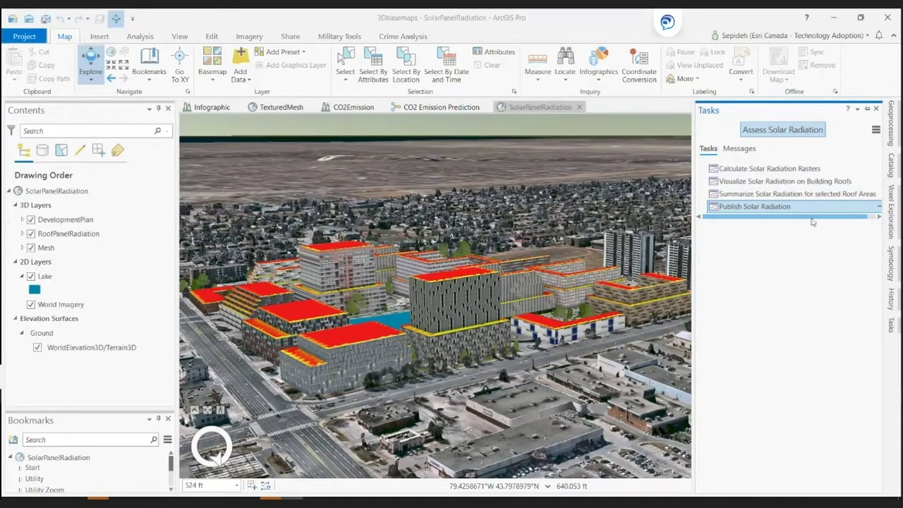
- Close the task list, review a roof's 14.09 kWh/day radiation pop-up, then fly to the Finish bookmark
{"action": "left_click", "coordinate": [891, 326]}
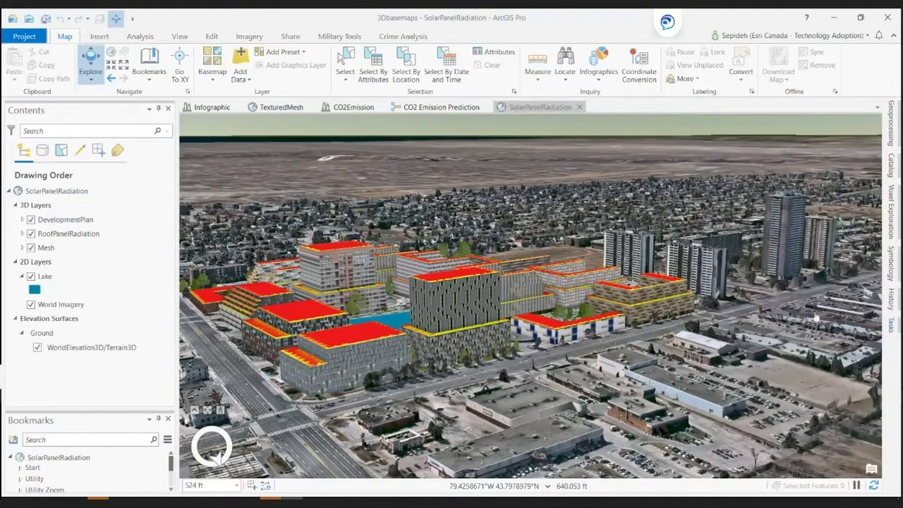
{"action": "left_click", "coordinate": [346, 249]}
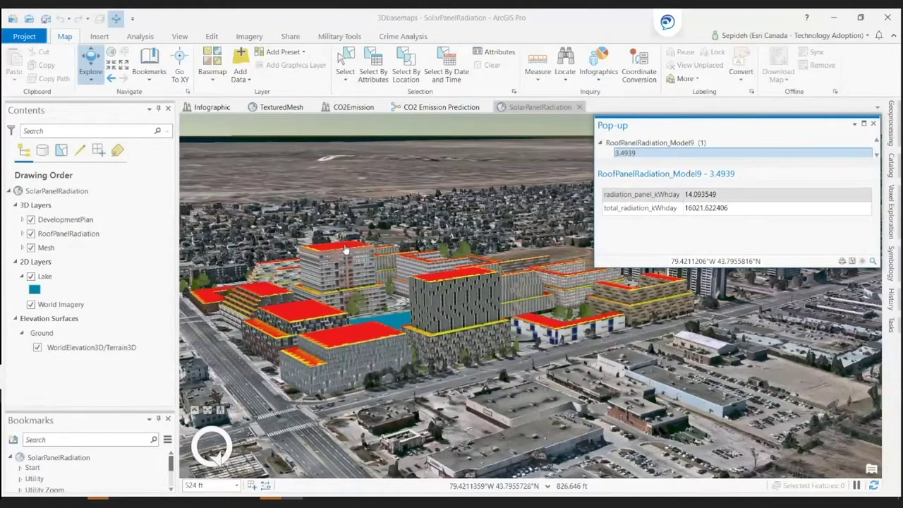
{"action": "left_click", "coordinate": [873, 124]}
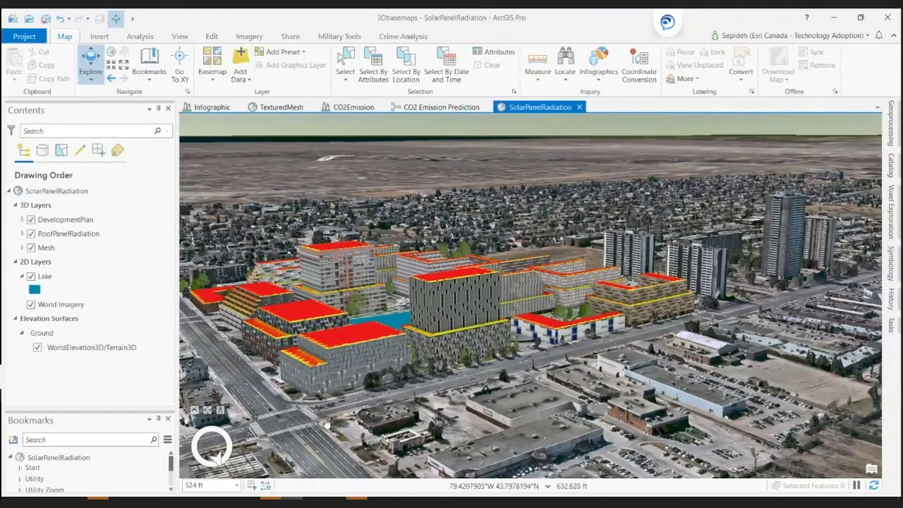
{"action": "scroll", "coordinate": [106, 469], "scroll_direction": "down", "scroll_amount": 3}
{"action": "left_click", "coordinate": [134, 469]}
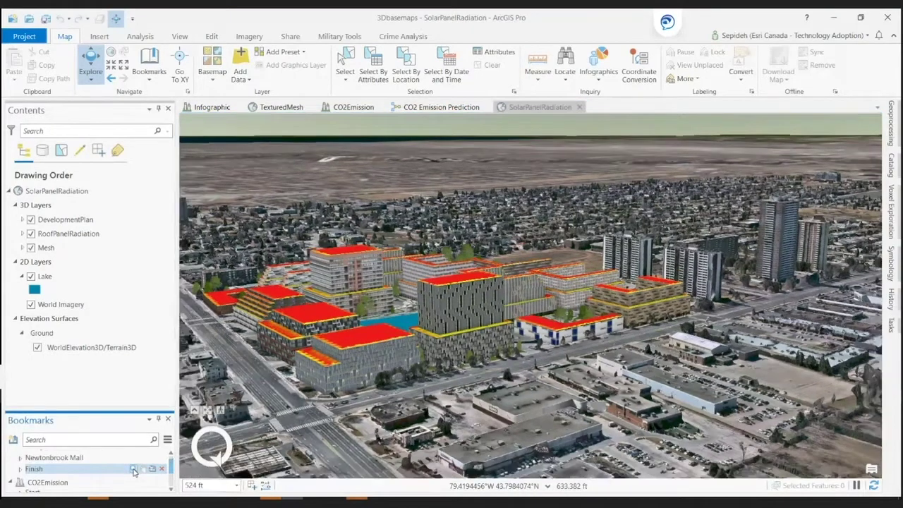